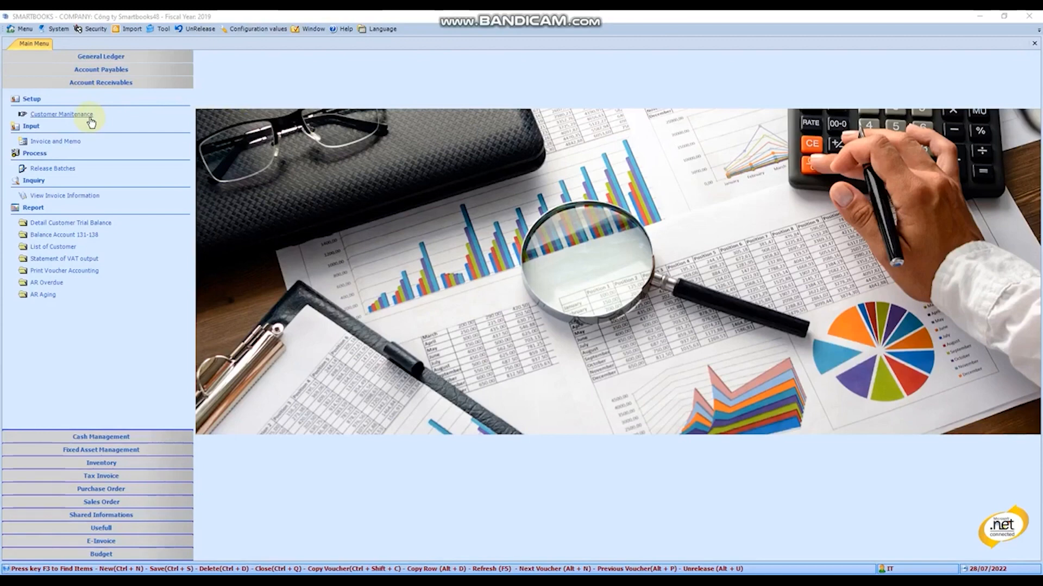
# - Open Customer Maintenance and enter a new customer's ID and the customer name Cong ty ABCD
pyautogui.click(60, 116)
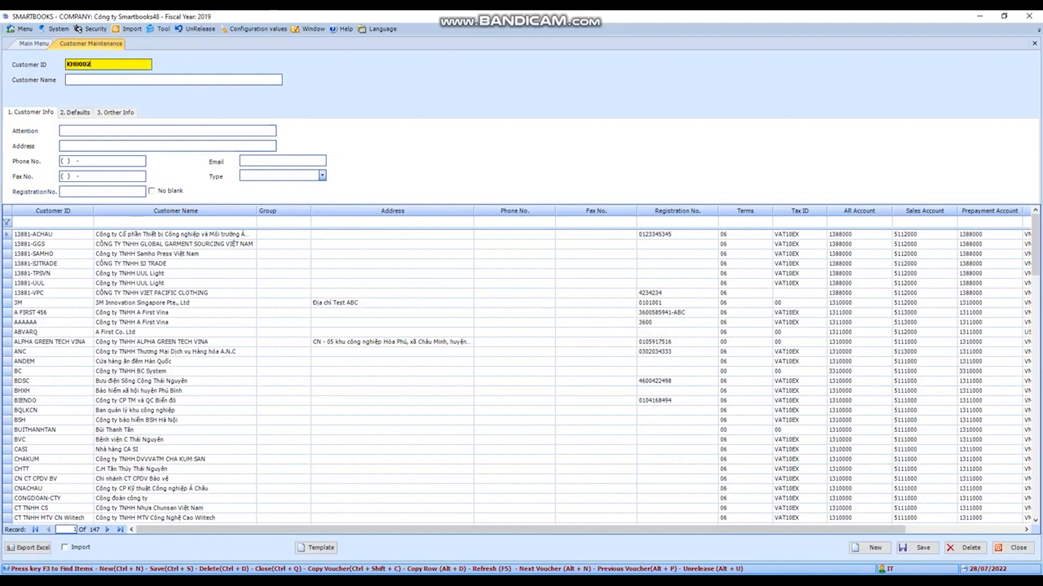
pyautogui.press('Tab')
pyautogui.write('Con')
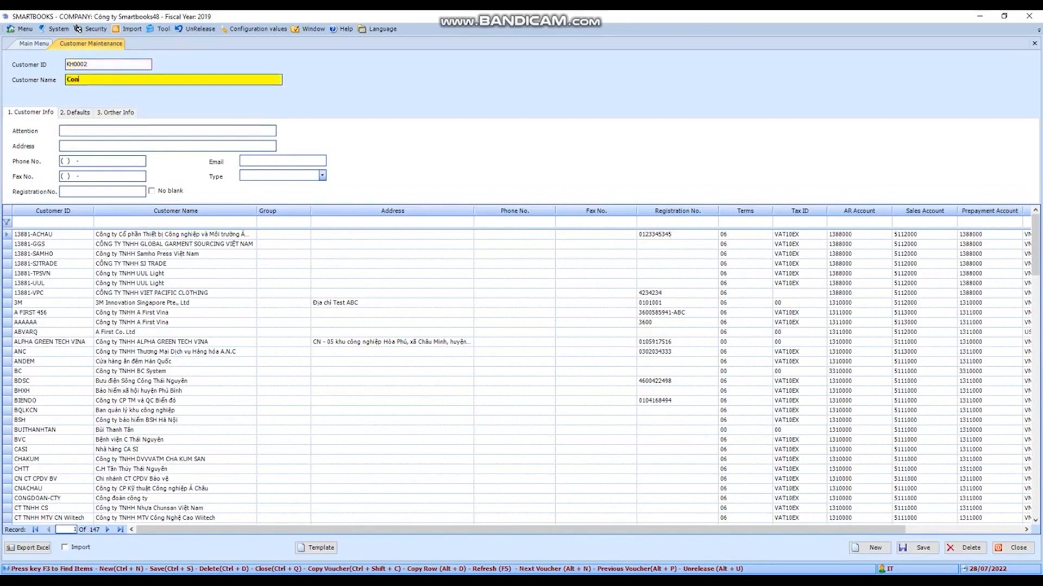
pyautogui.write('g ty ABCD')
# - Look through the new customer's information sections, examining the contact fields and the available customer types
pyautogui.click(77, 113)
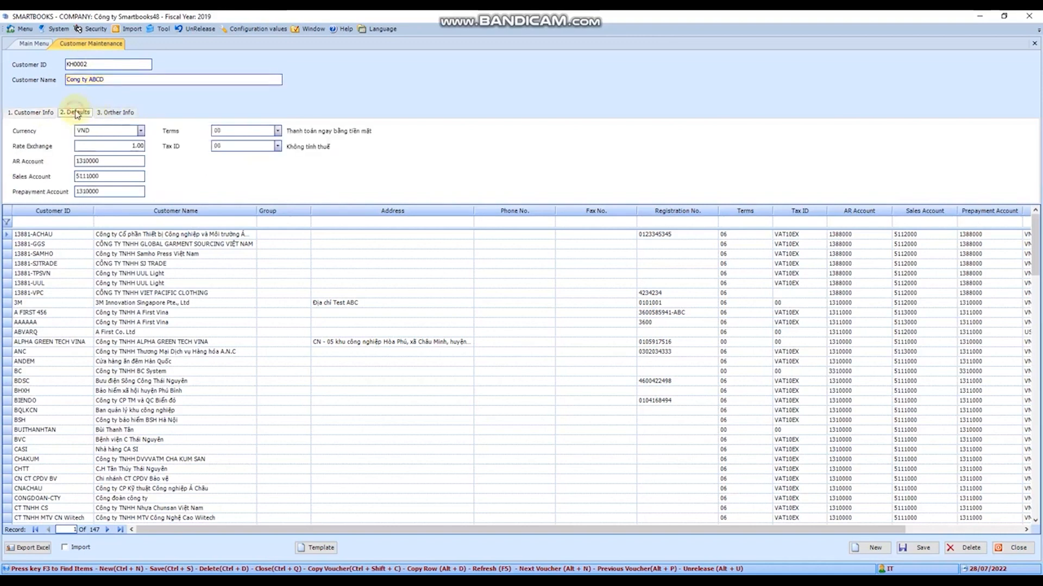
pyautogui.click(117, 112)
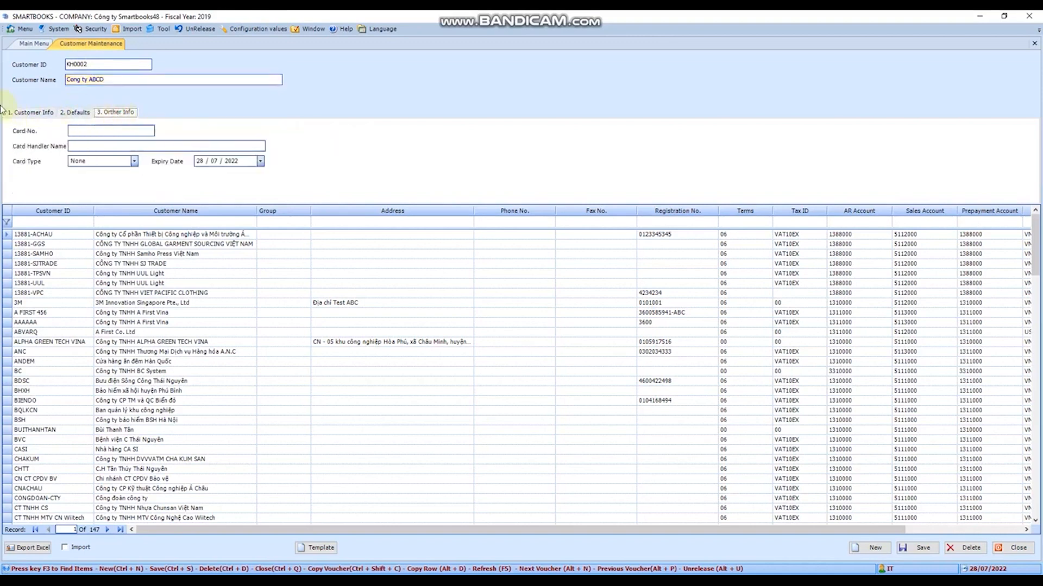
pyautogui.click(35, 113)
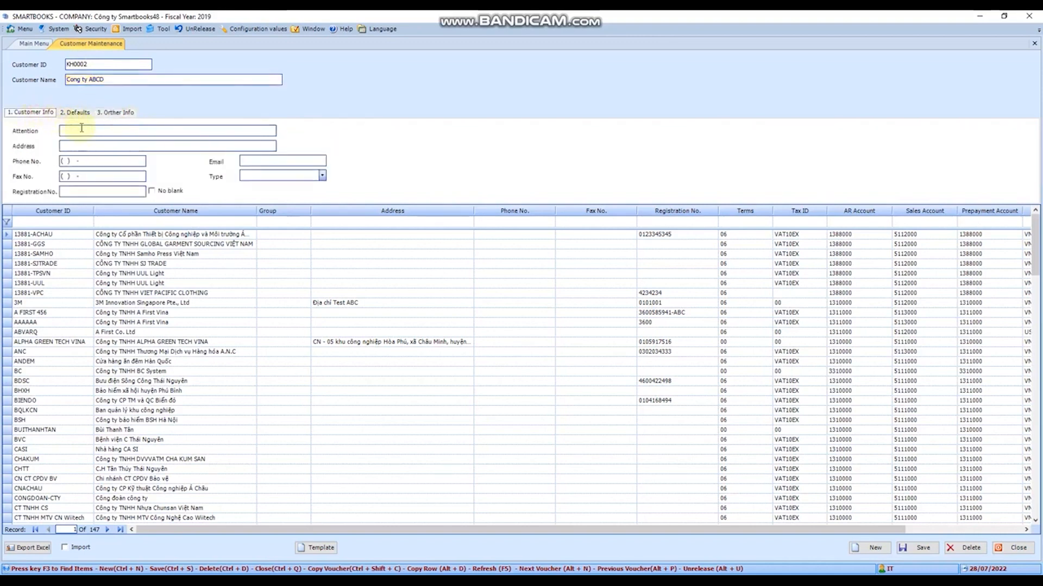
pyautogui.click(81, 129)
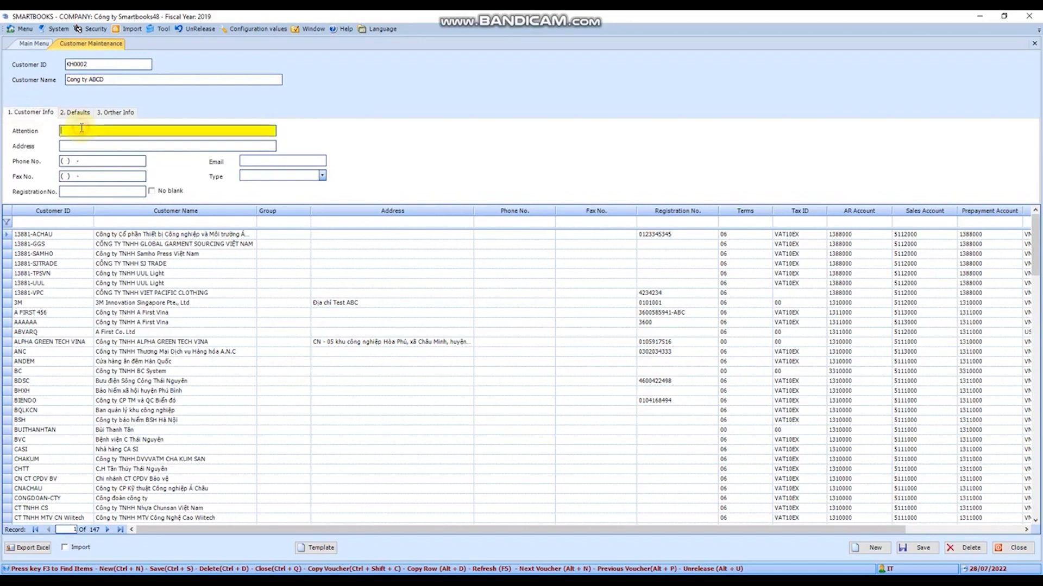
pyautogui.click(83, 145)
pyautogui.click(114, 162)
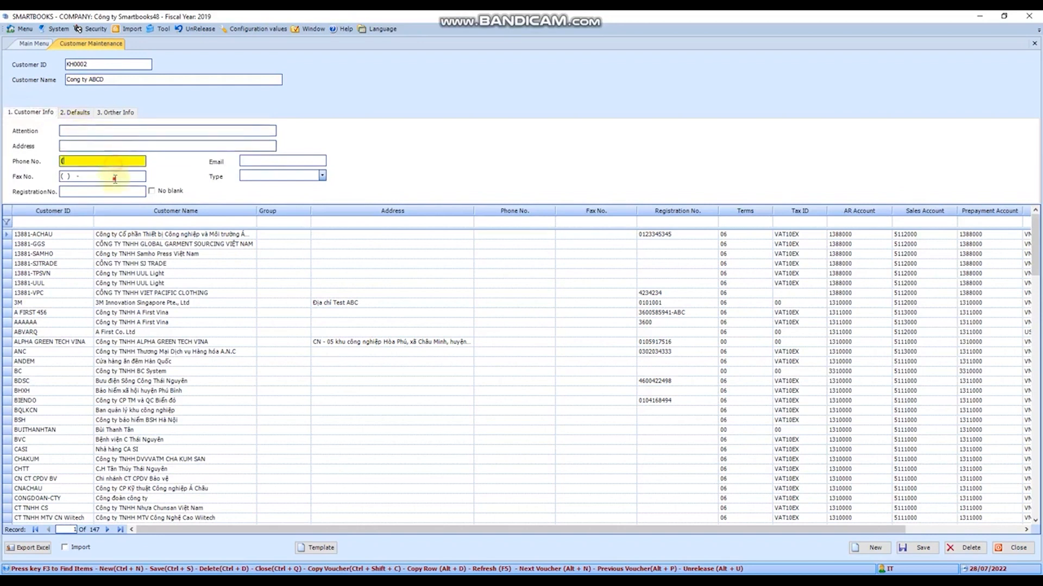
pyautogui.click(77, 192)
pyautogui.click(285, 162)
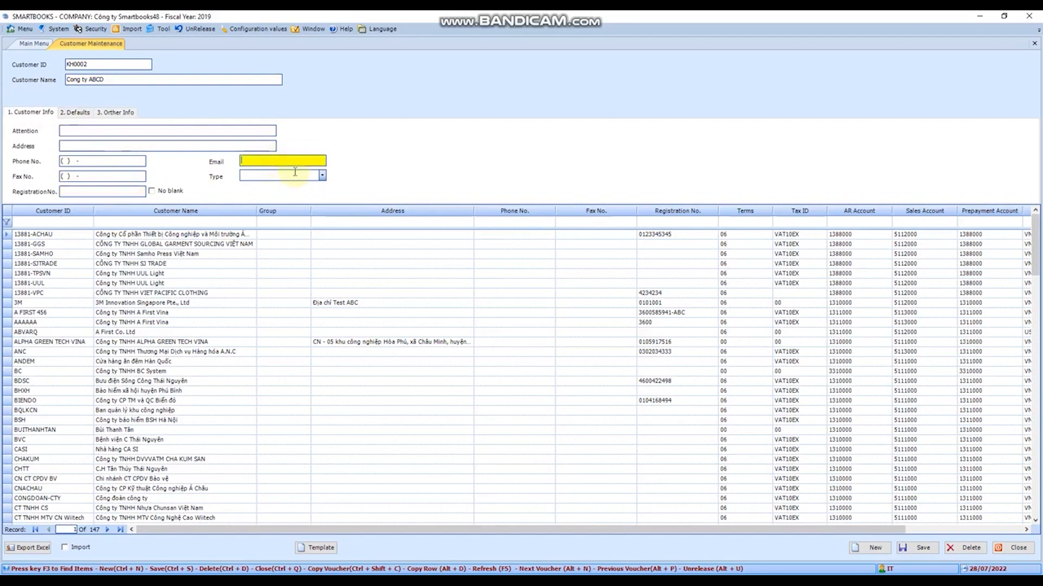
pyautogui.click(322, 175)
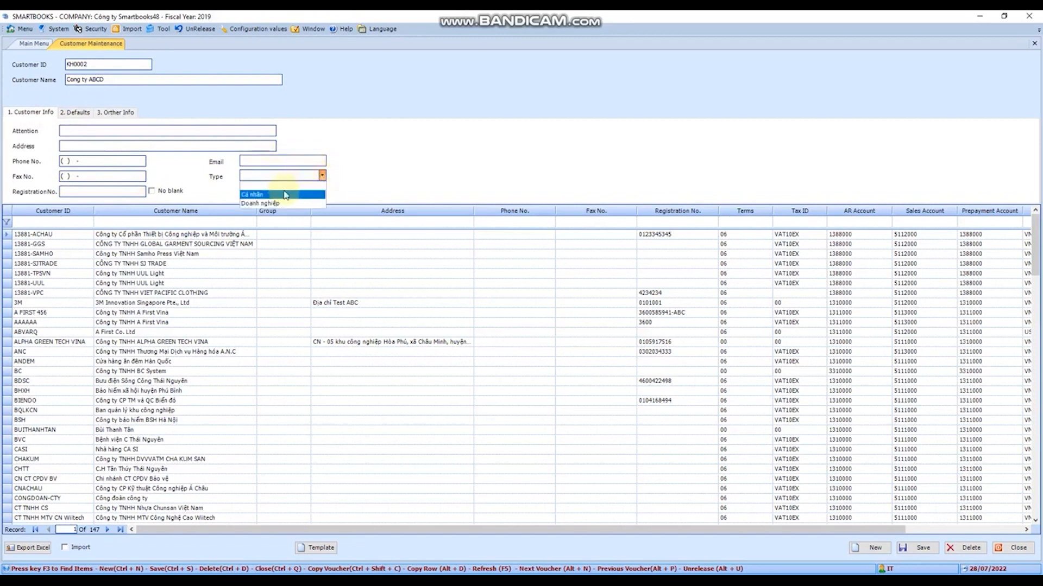
pyautogui.click(323, 176)
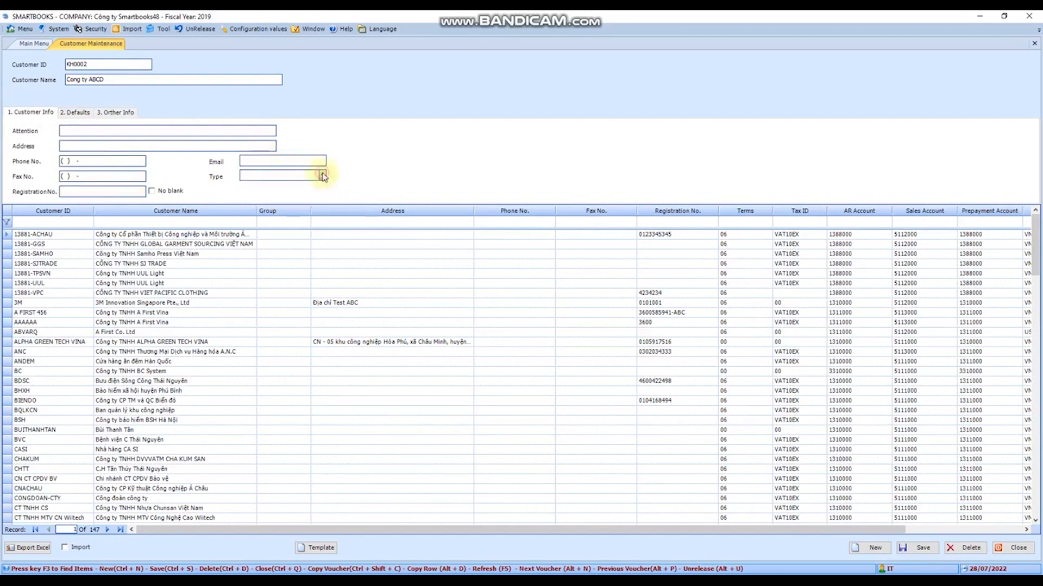
# - Examine the customer's default currency, exchange rate, accounts, payment terms and tax code options
pyautogui.click(78, 113)
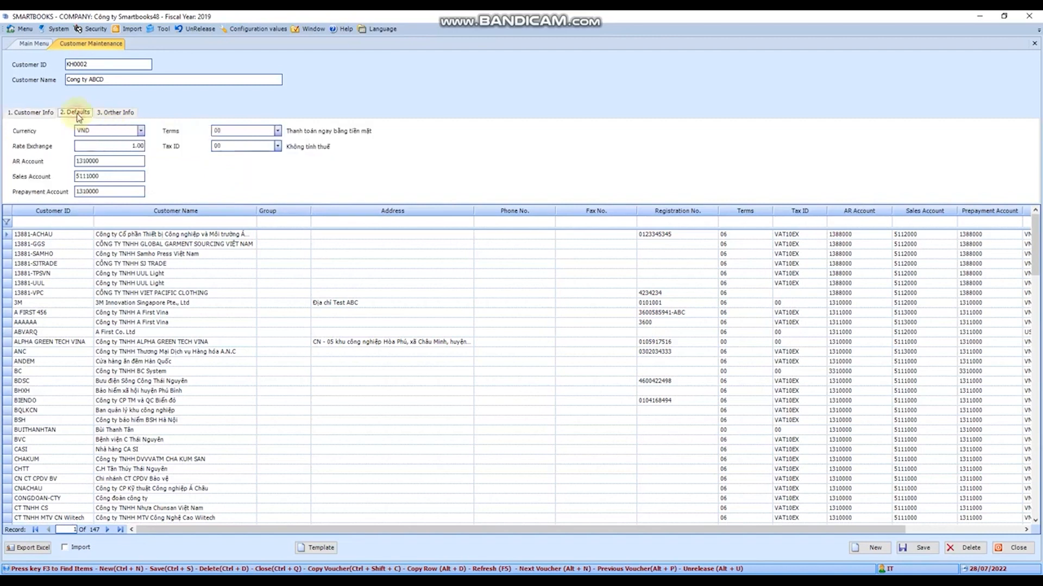
pyautogui.click(140, 131)
pyautogui.click(142, 130)
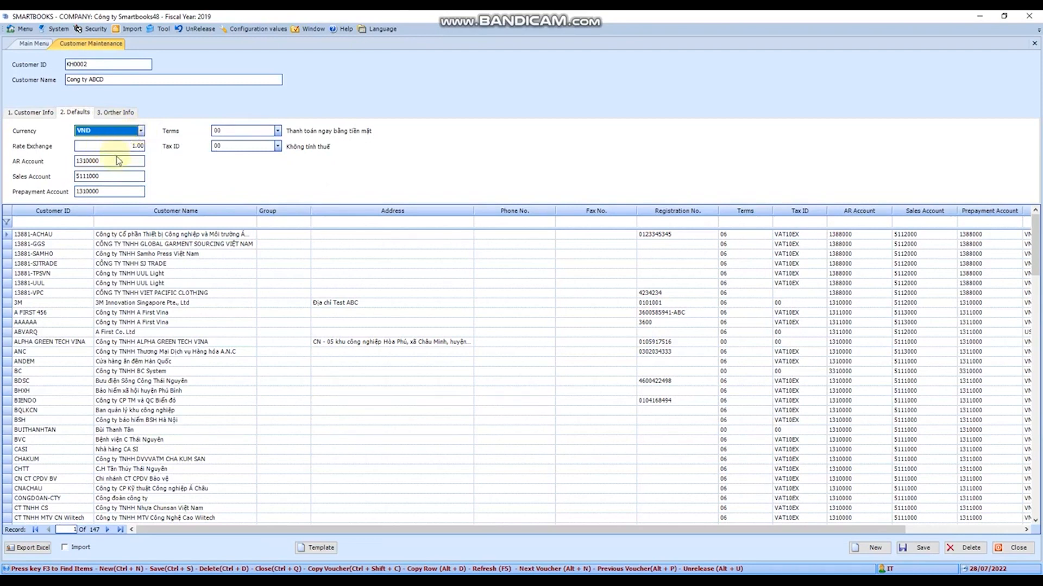
pyautogui.click(141, 131)
pyautogui.click(141, 131)
pyautogui.click(125, 145)
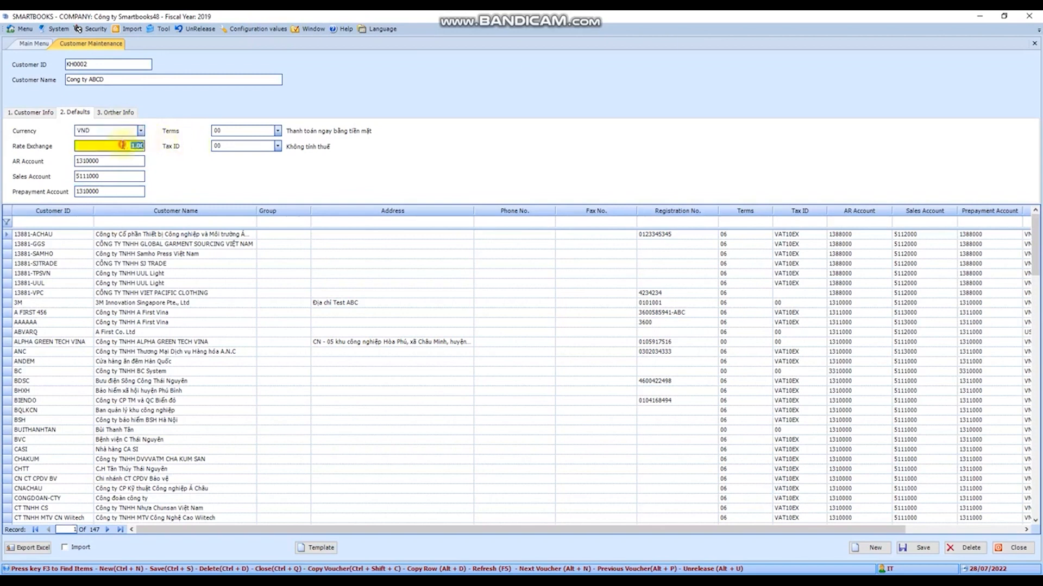
pyautogui.click(131, 162)
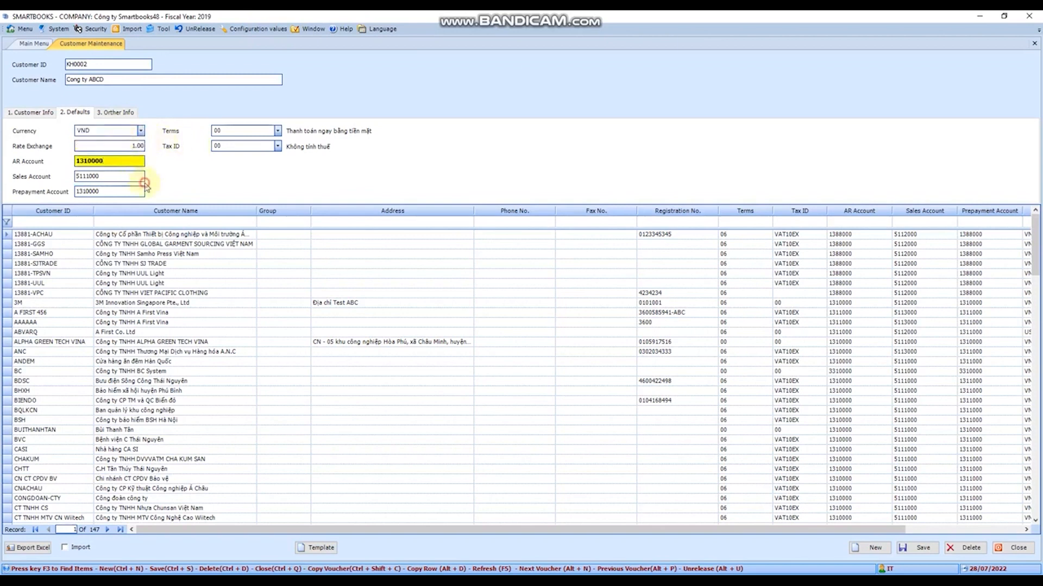
pyautogui.click(141, 177)
pyautogui.click(137, 191)
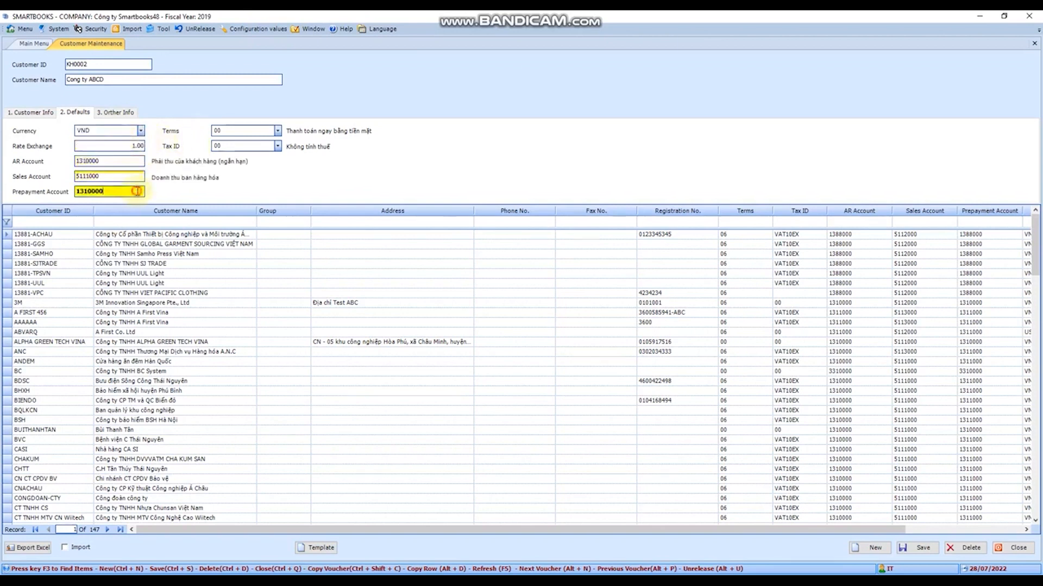
pyautogui.click(277, 131)
pyautogui.click(276, 152)
pyautogui.click(277, 147)
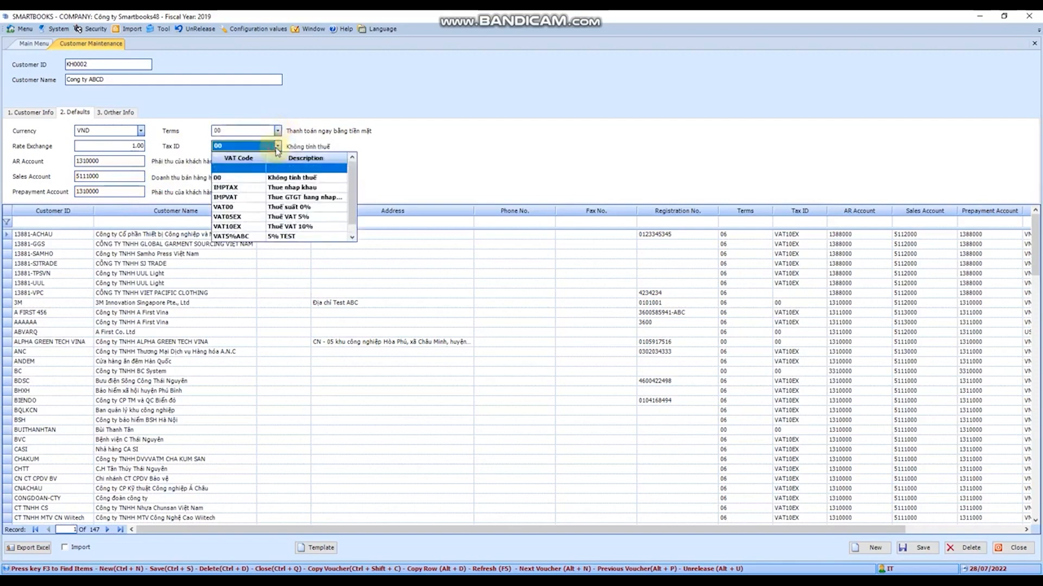
pyautogui.click(274, 158)
# - Look up account 1331 in the account list and set 1331000 as the customer's AR account
pyautogui.click(133, 162)
pyautogui.press('F3')
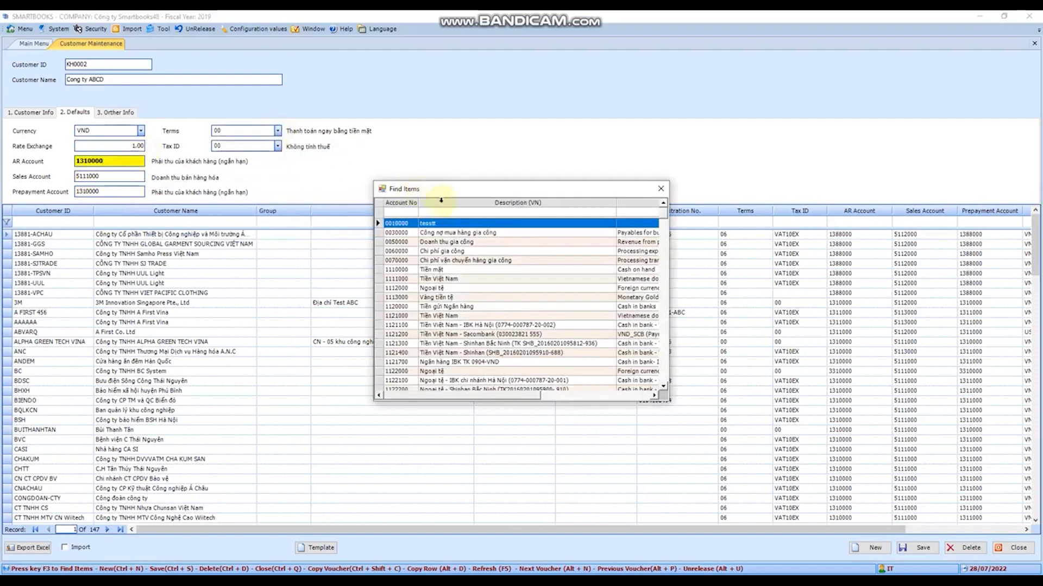
pyautogui.click(402, 212)
pyautogui.write('1331')
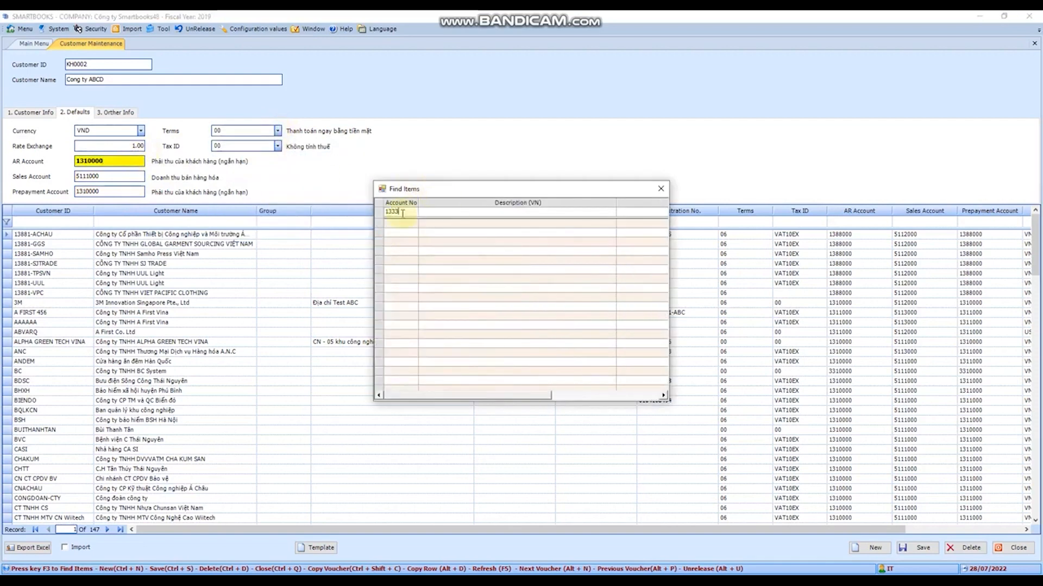
pyautogui.doubleClick(405, 223)
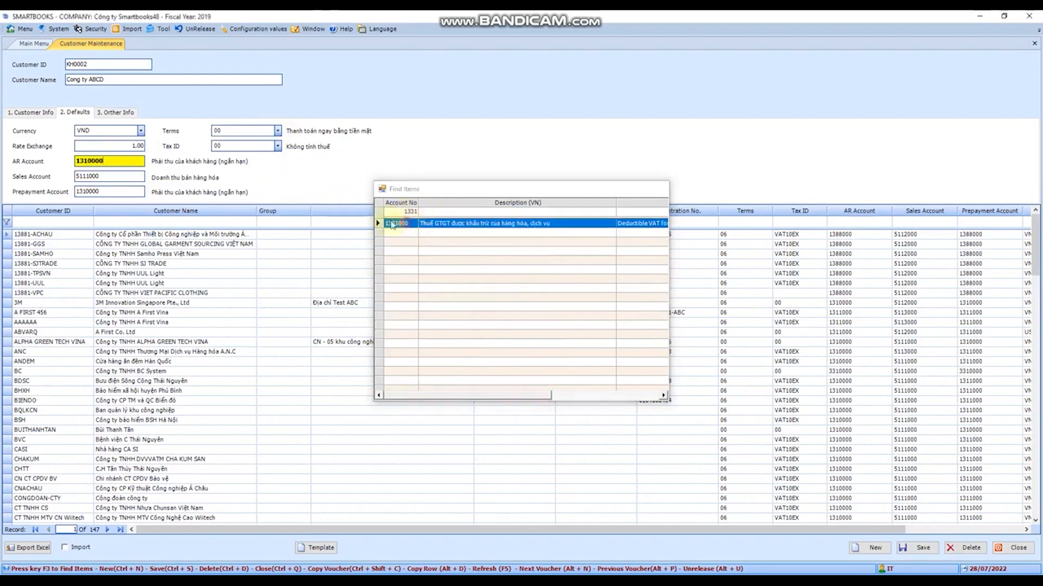
# - Check the new customer's card details and default settings, and save the customer record
pyautogui.click(116, 111)
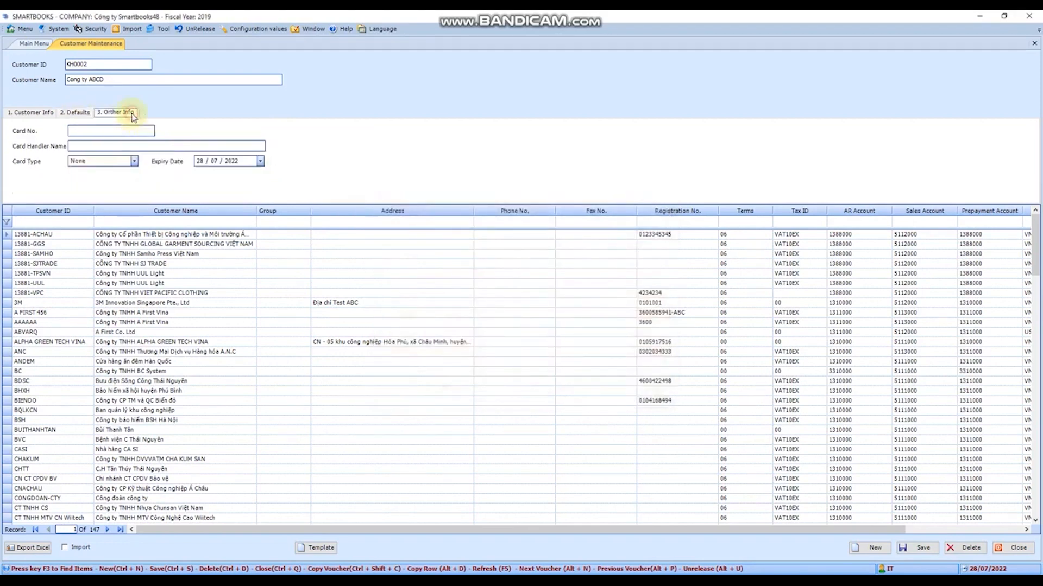
pyautogui.click(113, 148)
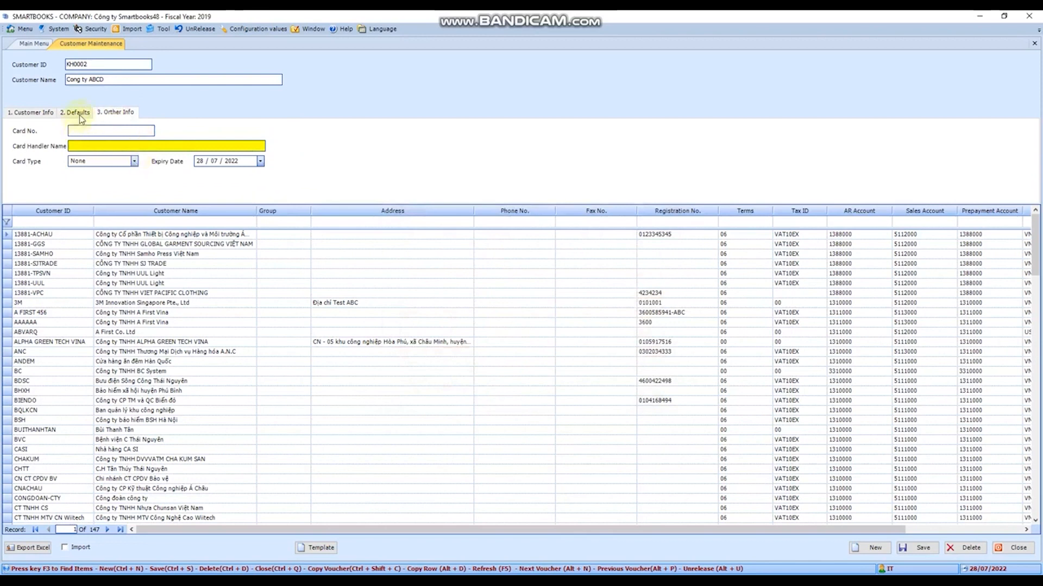
pyautogui.click(113, 131)
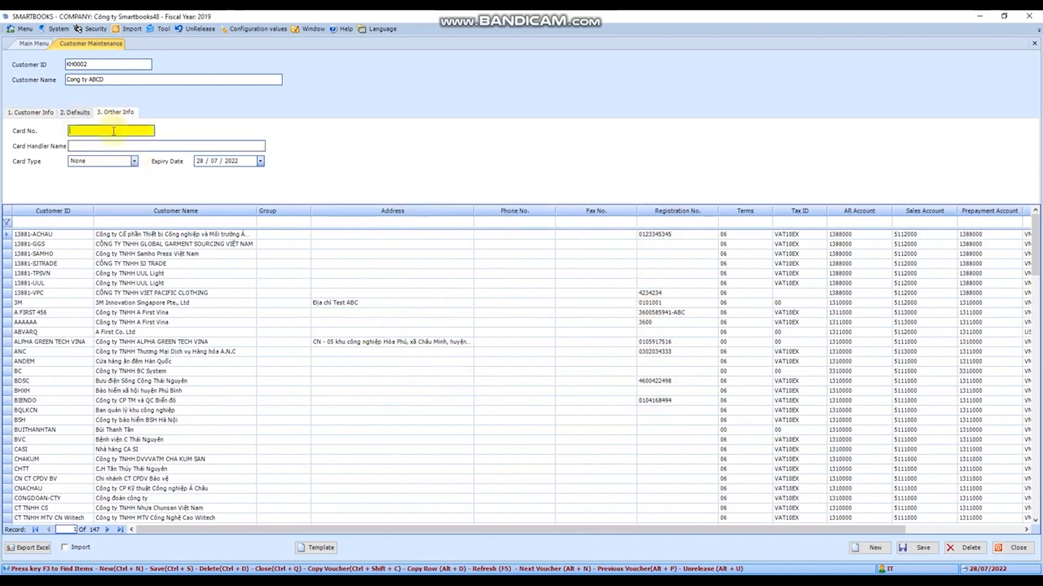
pyautogui.click(76, 112)
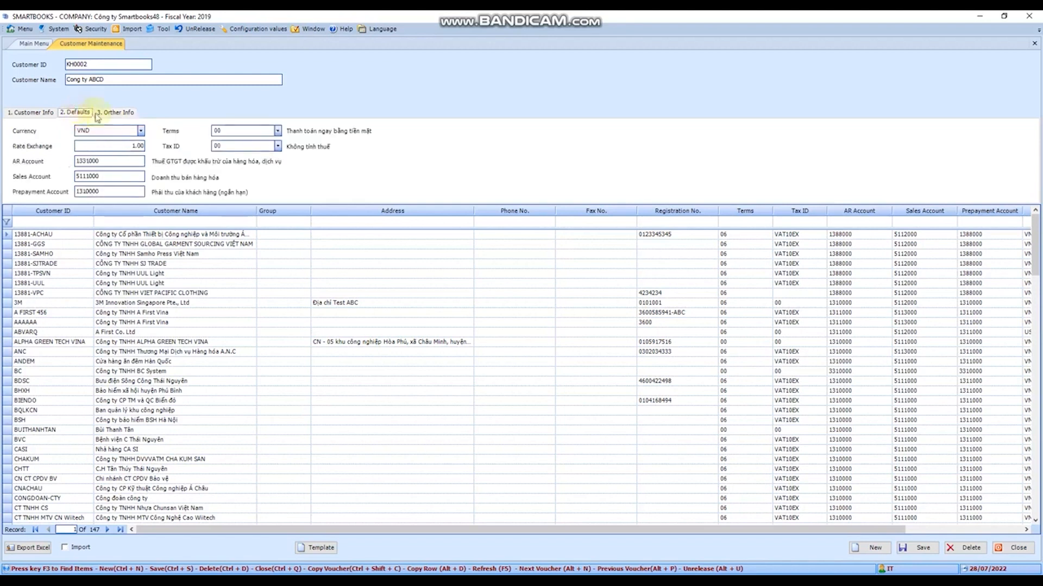
pyautogui.click(26, 112)
pyautogui.click(918, 547)
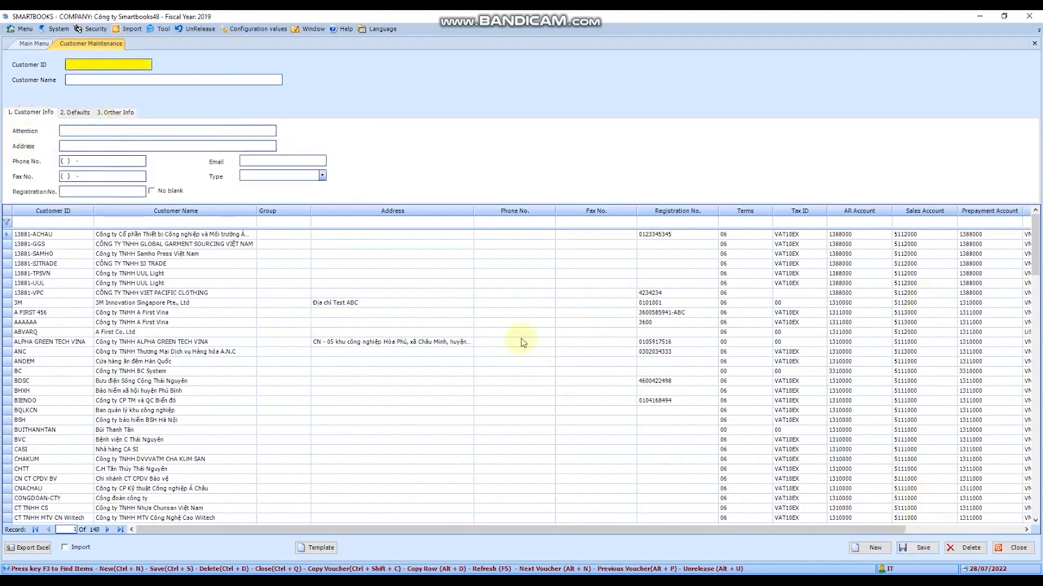
# - Filter the customer list by the new customer's ID and select the matching record
pyautogui.click(73, 221)
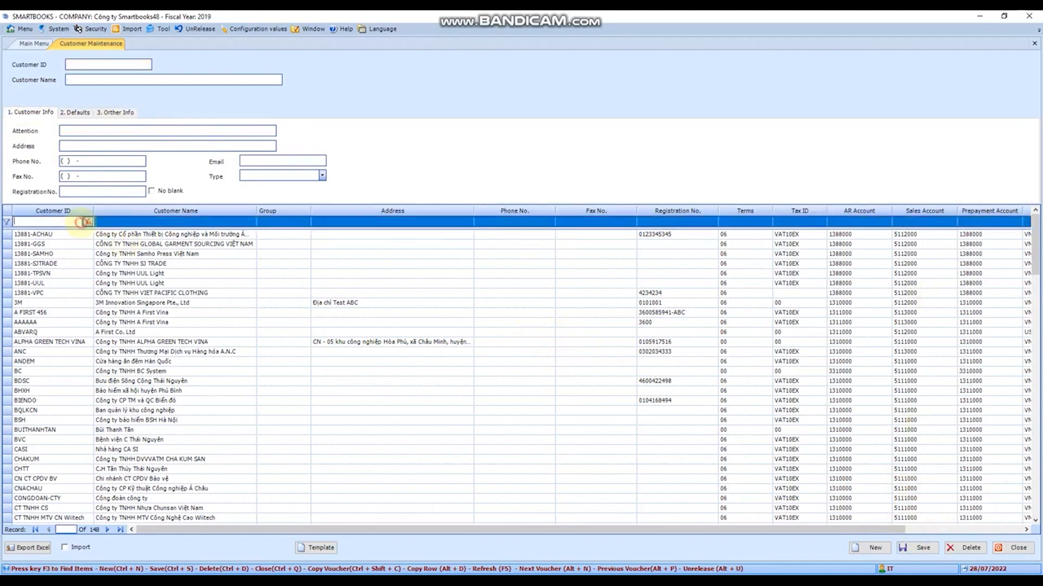
pyautogui.write('KH0002')
pyautogui.press('Tab')
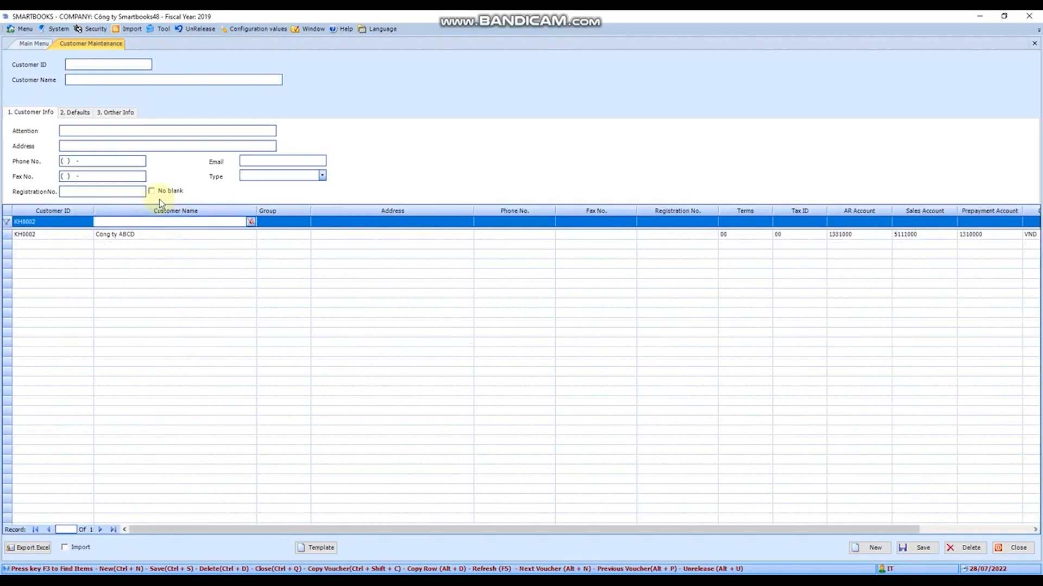
pyautogui.click(116, 235)
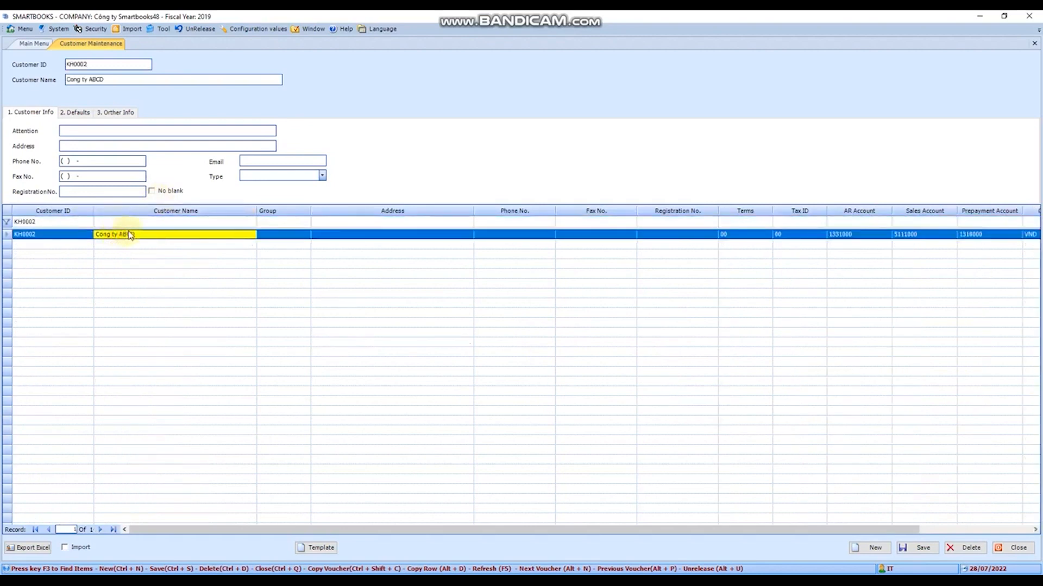
# - Review the saved customer's default settings, card details and contact information
pyautogui.click(69, 112)
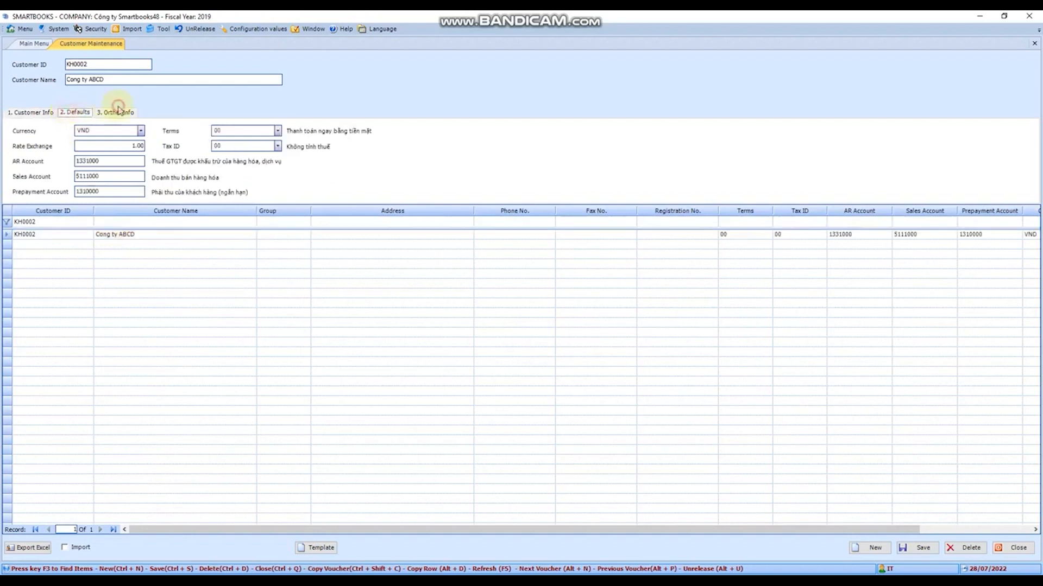
pyautogui.click(118, 110)
pyautogui.click(28, 112)
pyautogui.click(79, 112)
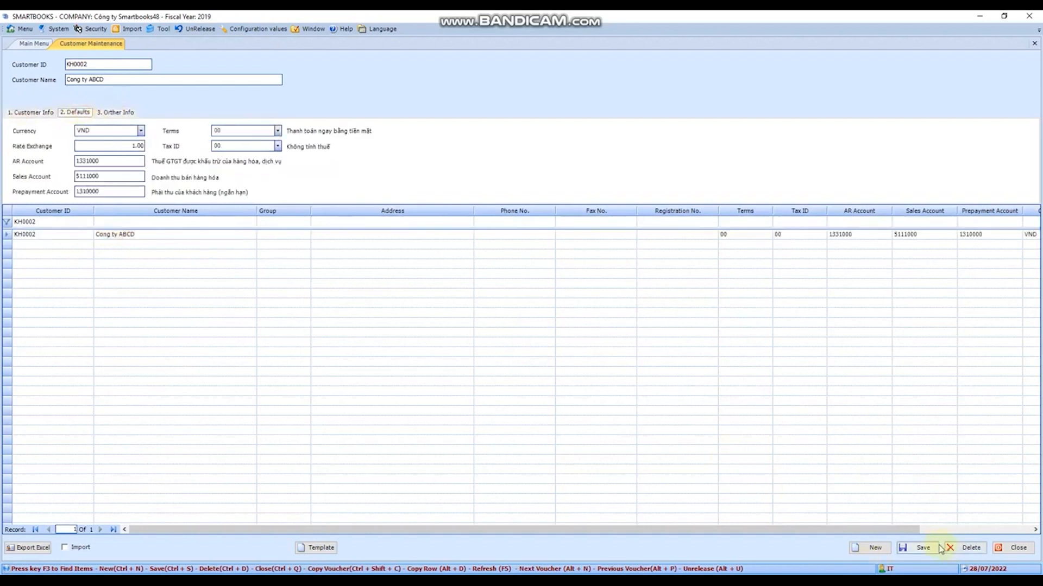
# - Close Customer Maintenance and open the Invoice and Memo entry form under Account Receivables
pyautogui.click(1032, 43)
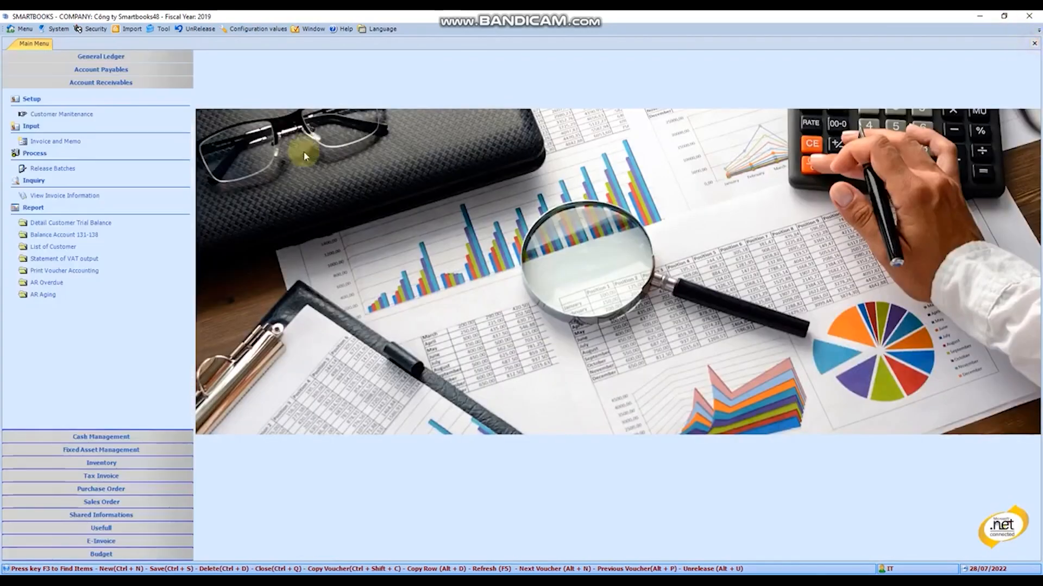
pyautogui.click(104, 154)
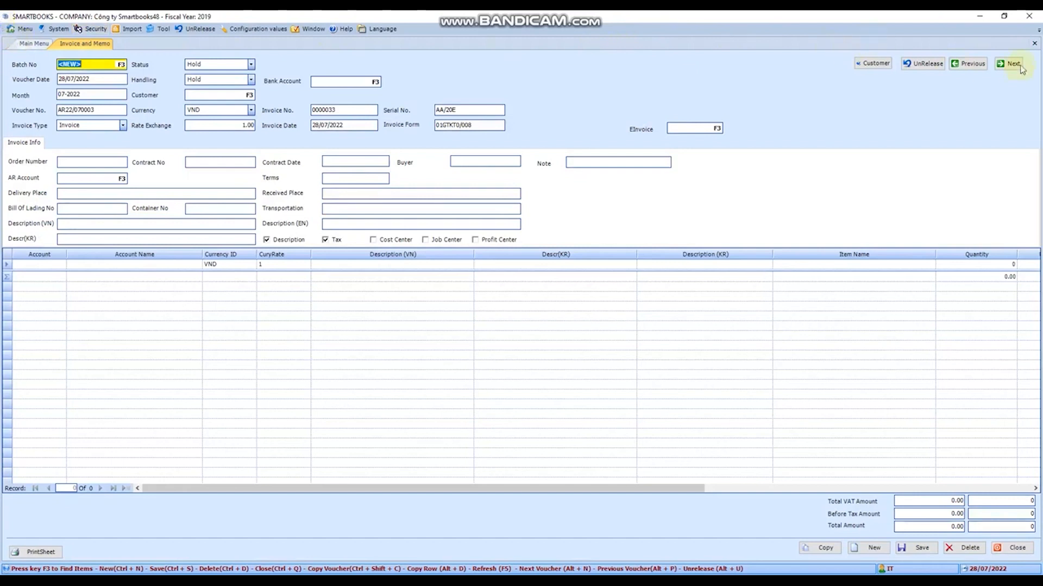
pyautogui.click(1041, 92)
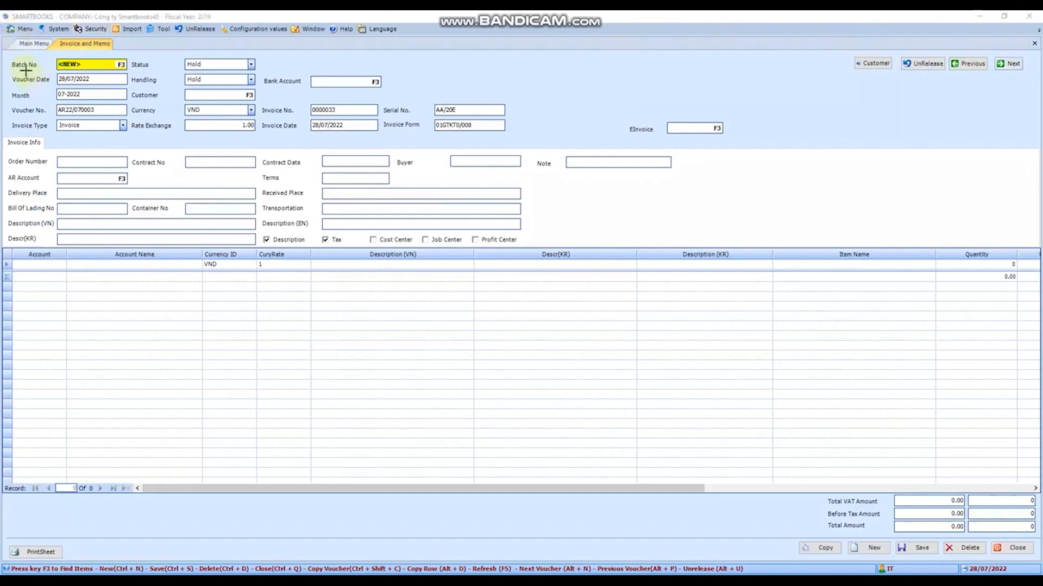
pyautogui.moveTo(4, 42); pyautogui.dragTo(1041, 262)
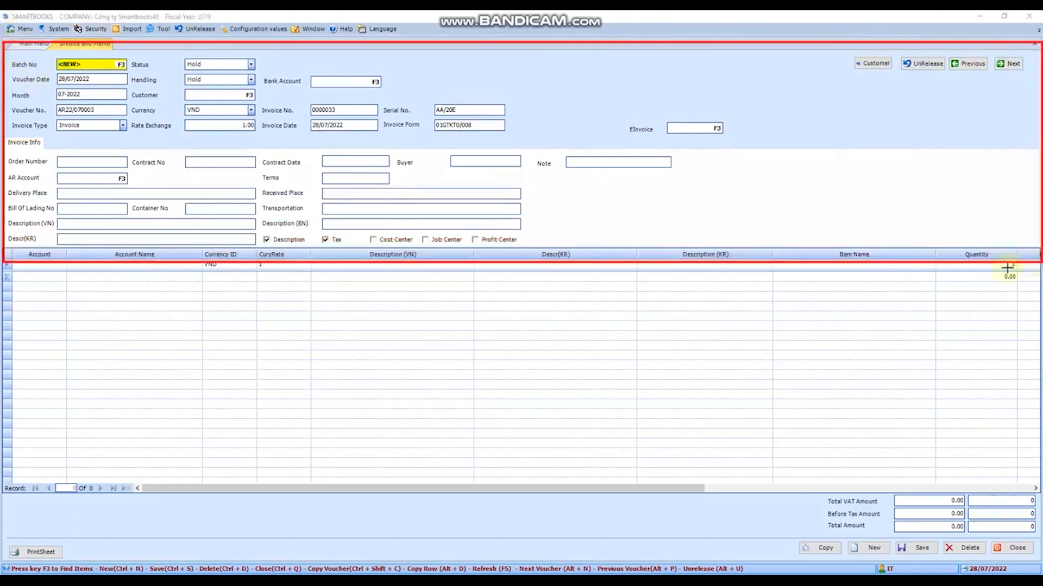
pyautogui.moveTo(4, 265); pyautogui.dragTo(1036, 485)
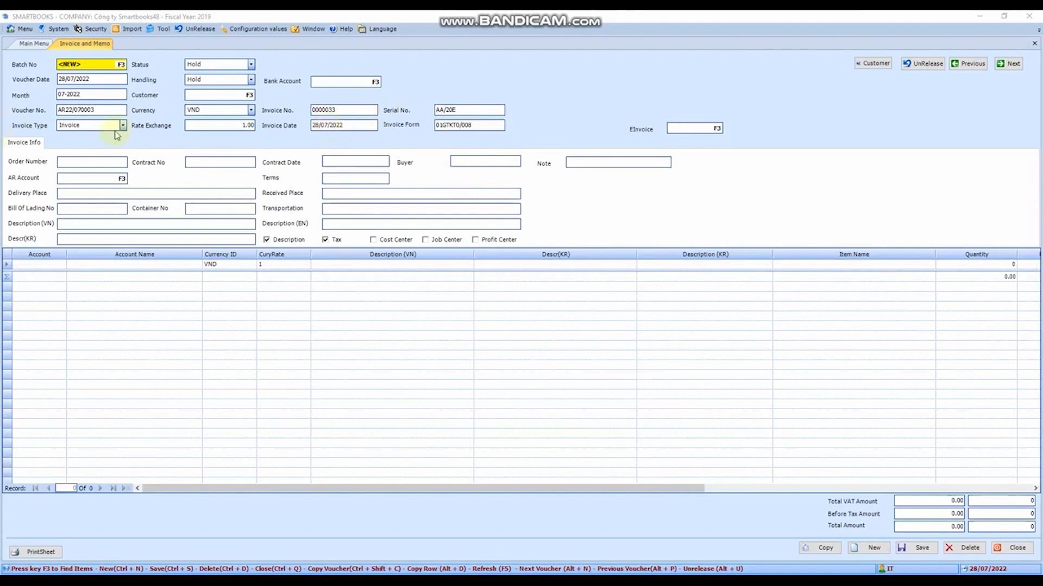
# - Set the voucher date of the new invoice to 19/11/2021
pyautogui.click(109, 67)
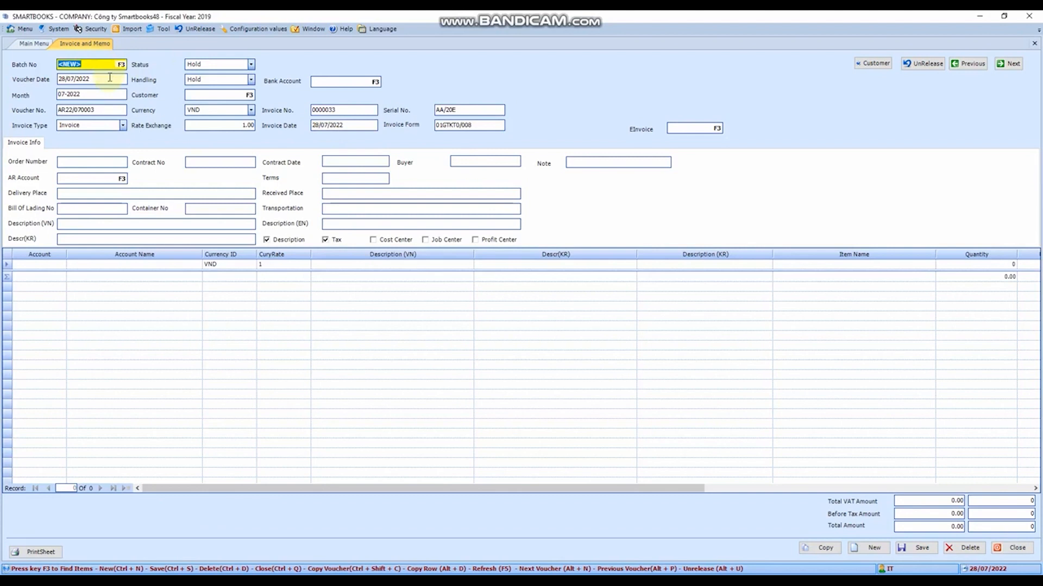
pyautogui.click(110, 77)
pyautogui.write('19/1')
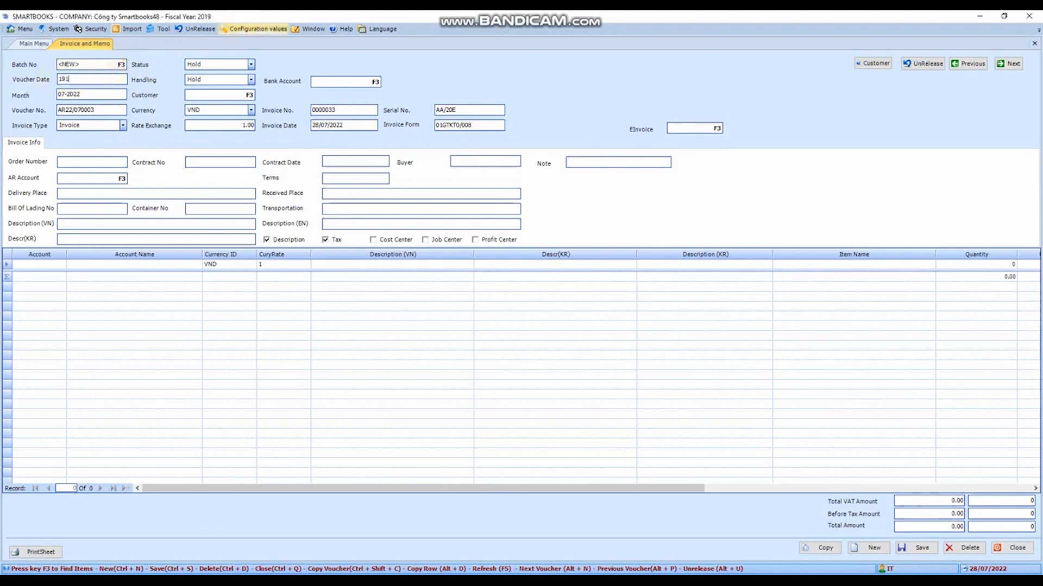
pyautogui.write('1/2021')
pyautogui.press('Tab')
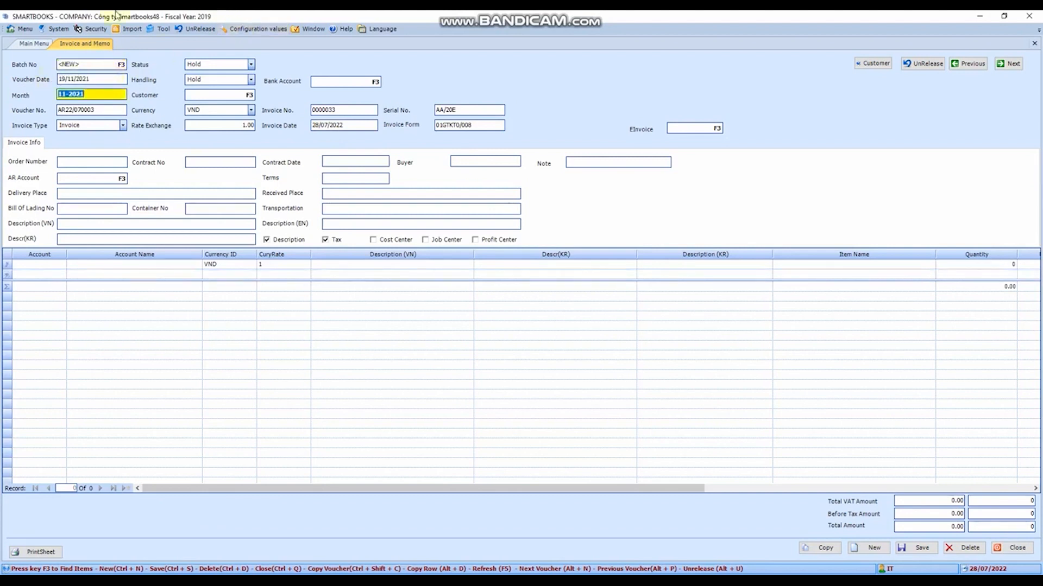
pyautogui.click(93, 63)
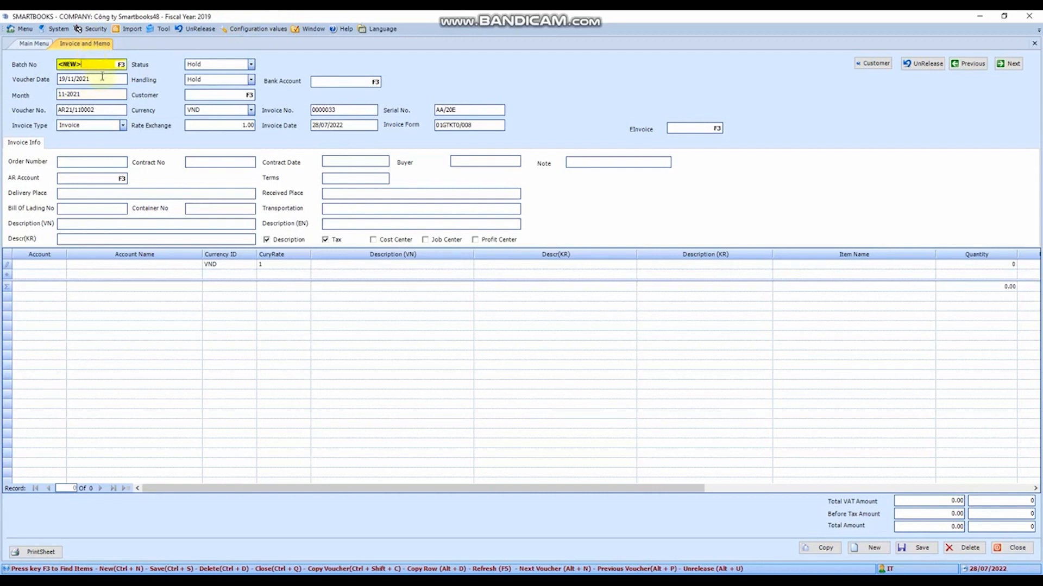
pyautogui.click(103, 79)
# - Browse the existing batches and open batch 009806 for 02-2022
pyautogui.click(114, 64)
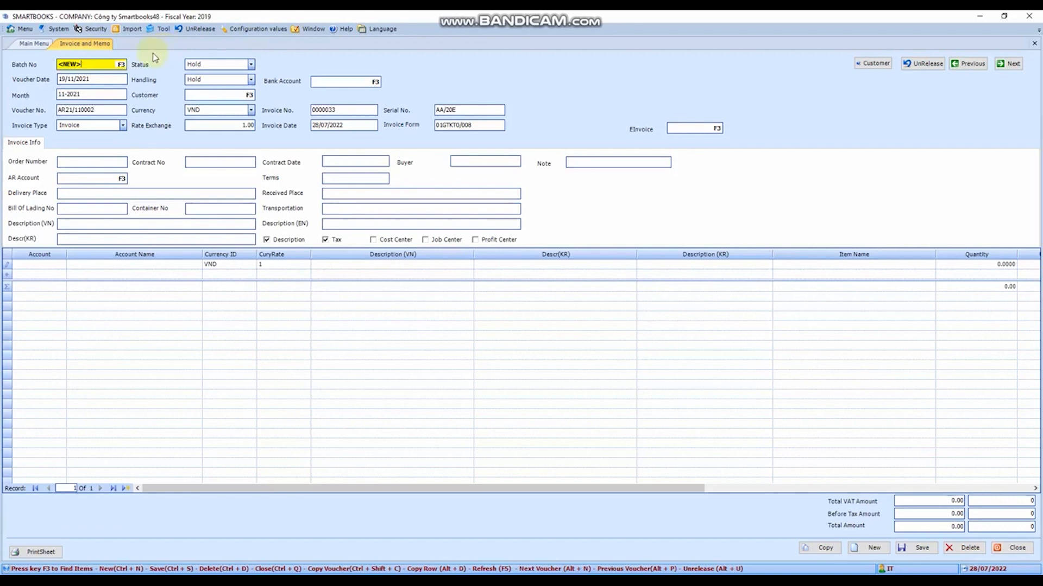
pyautogui.press('F3')
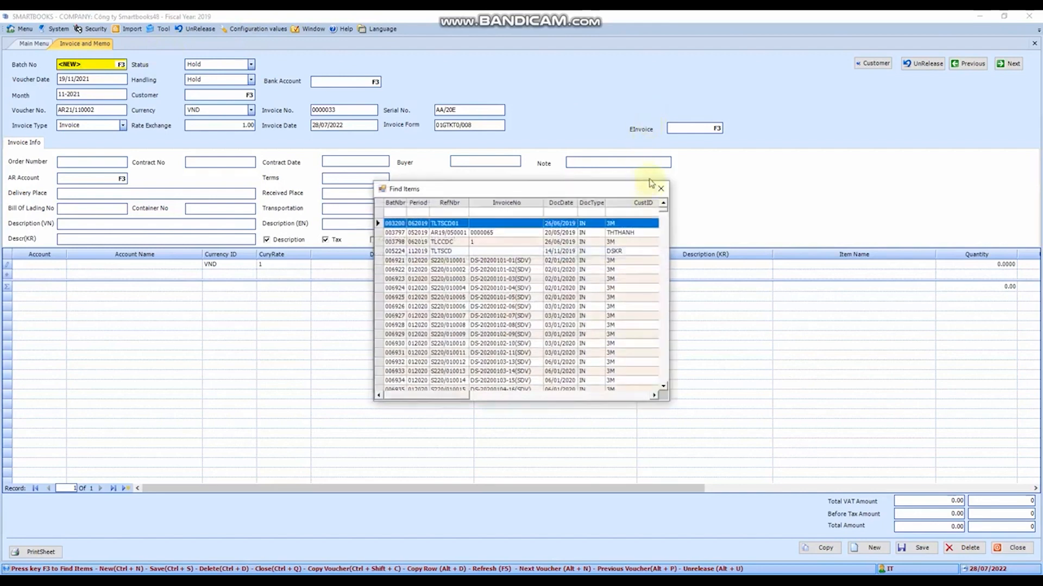
pyautogui.moveTo(663, 210); pyautogui.dragTo(658, 390)
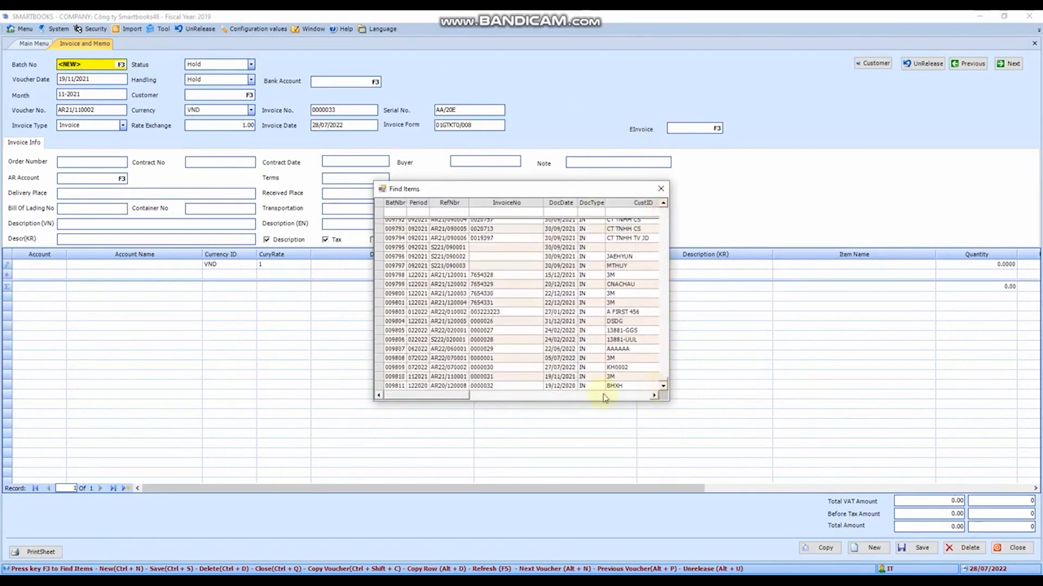
pyautogui.doubleClick(460, 340)
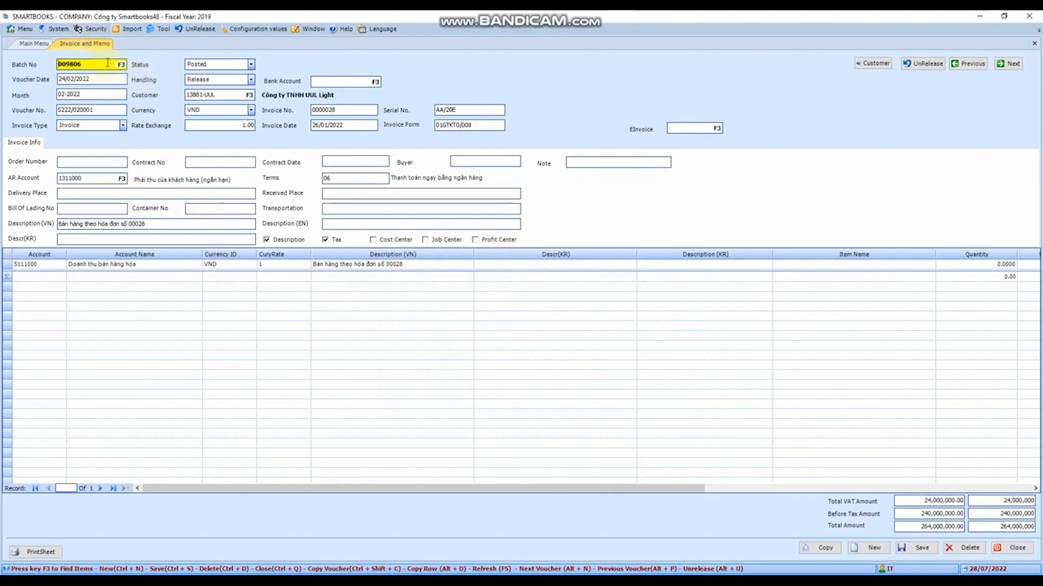
pyautogui.press('F3')
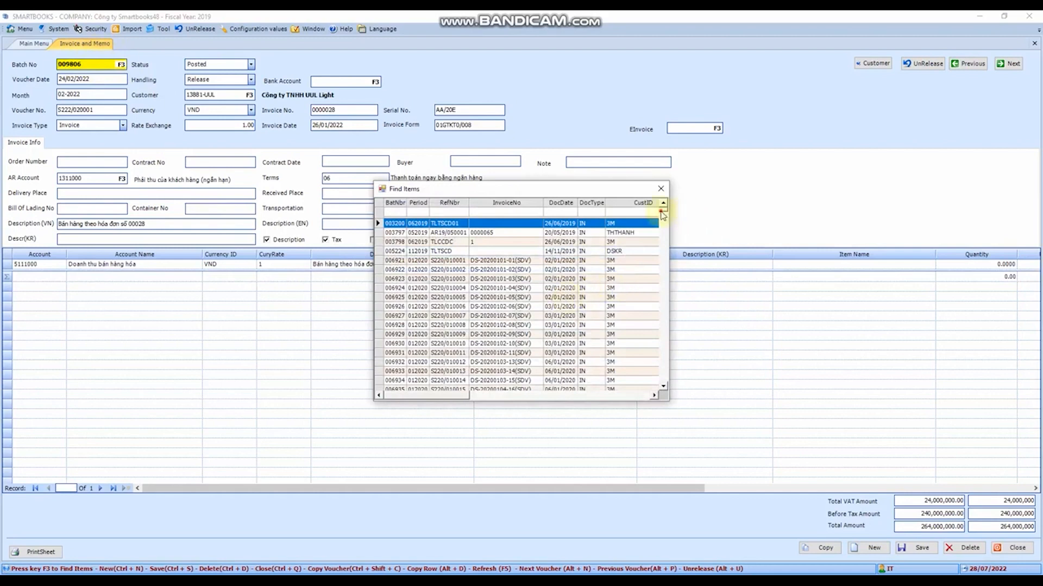
pyautogui.moveTo(662, 214)
pyautogui.mouseDown()
pyautogui.moveTo(663, 338)
pyautogui.moveTo(663, 203)
pyautogui.mouseUp()
pyautogui.click(660, 188)
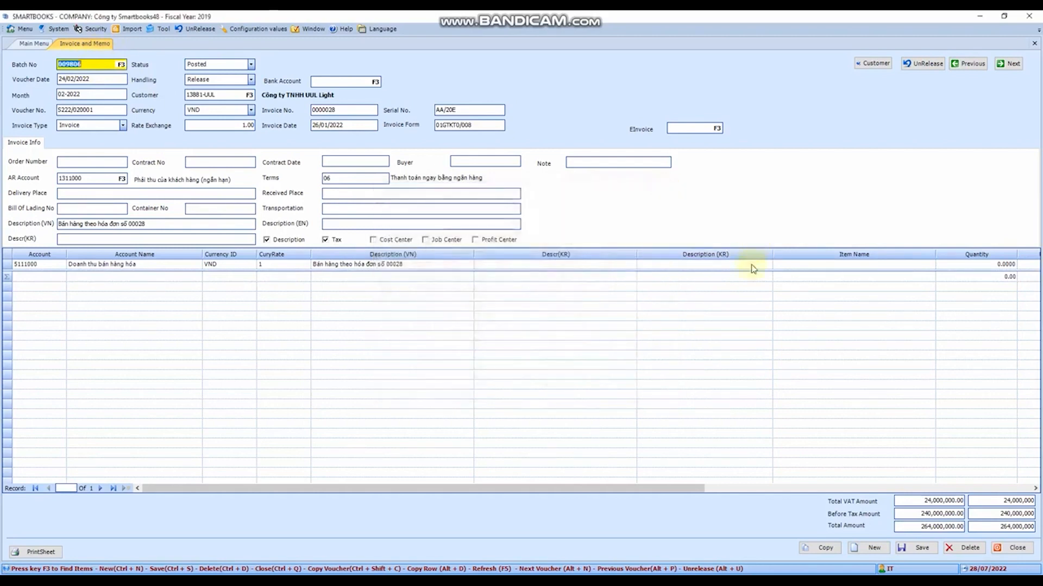
# - Copy the open posted voucher into a new one and set its voucher date to 19/11/2021
pyautogui.click(825, 550)
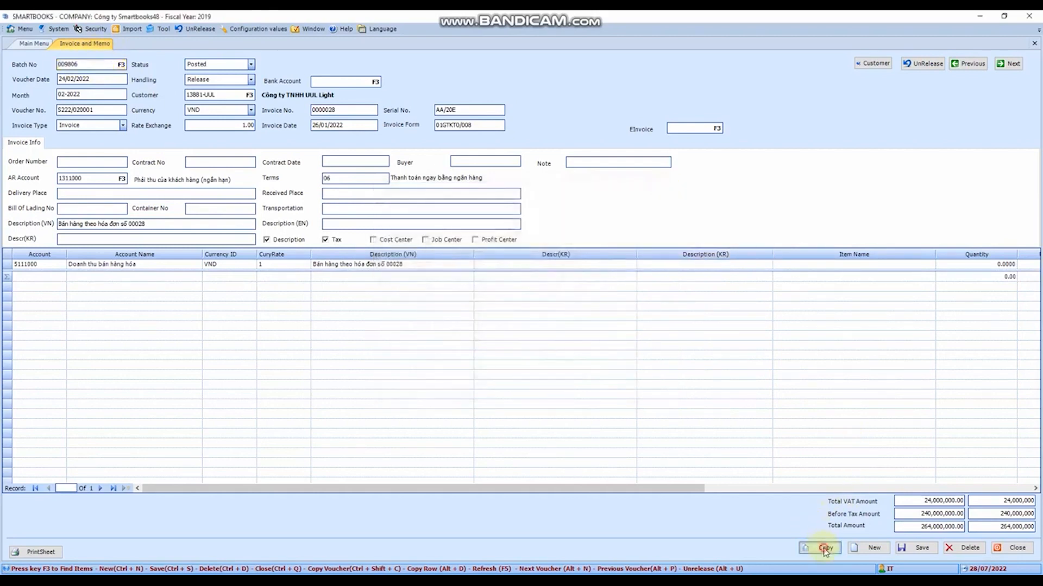
pyautogui.click(106, 79)
pyautogui.write('1')
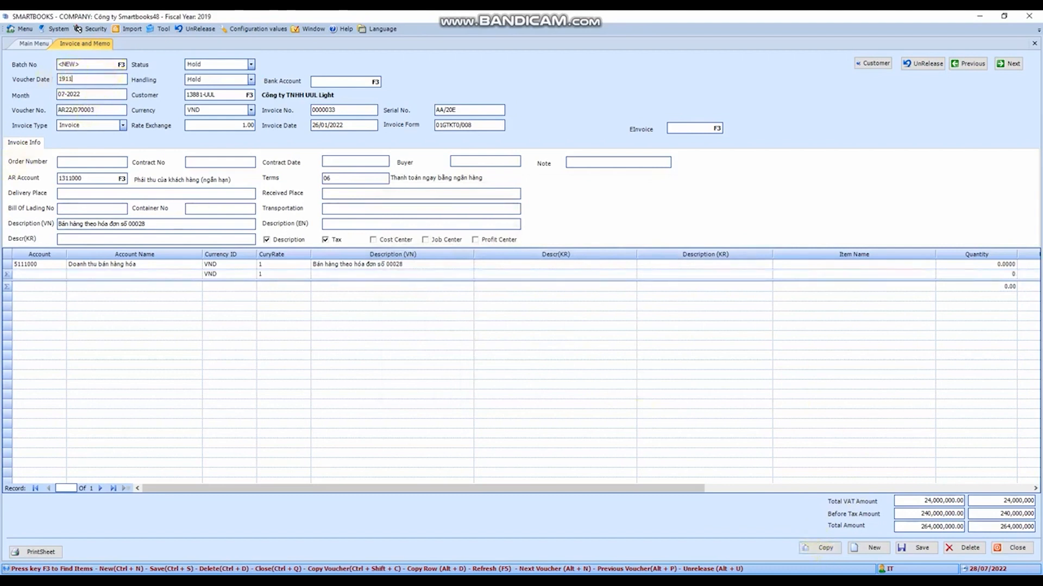
pyautogui.write('9/11/2021')
pyautogui.press('Tab')
# - Examine the voucher date, month and voucher number format of the copied invoice
pyautogui.click(112, 109)
pyautogui.click(107, 96)
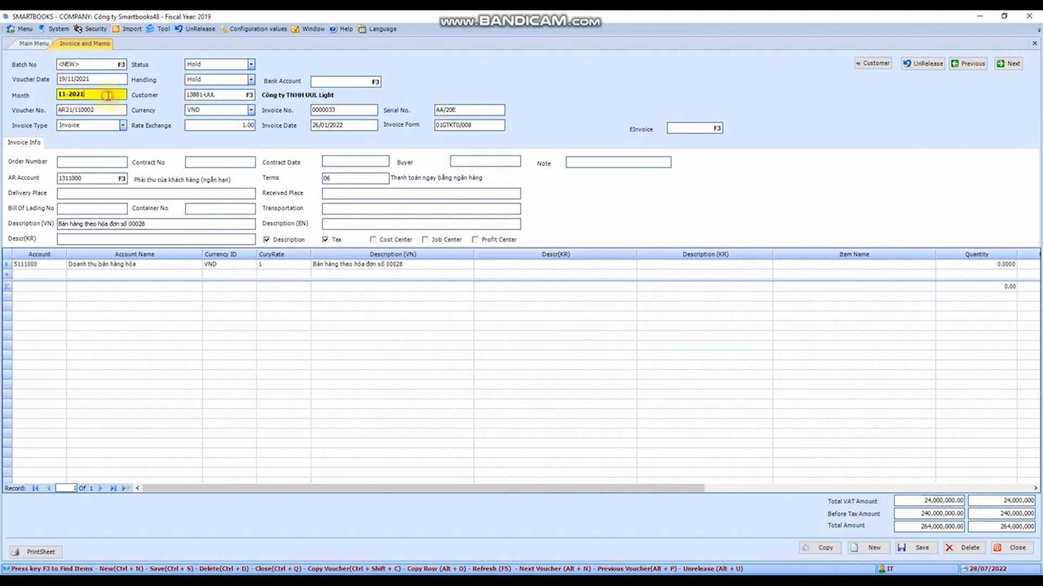
pyautogui.click(118, 79)
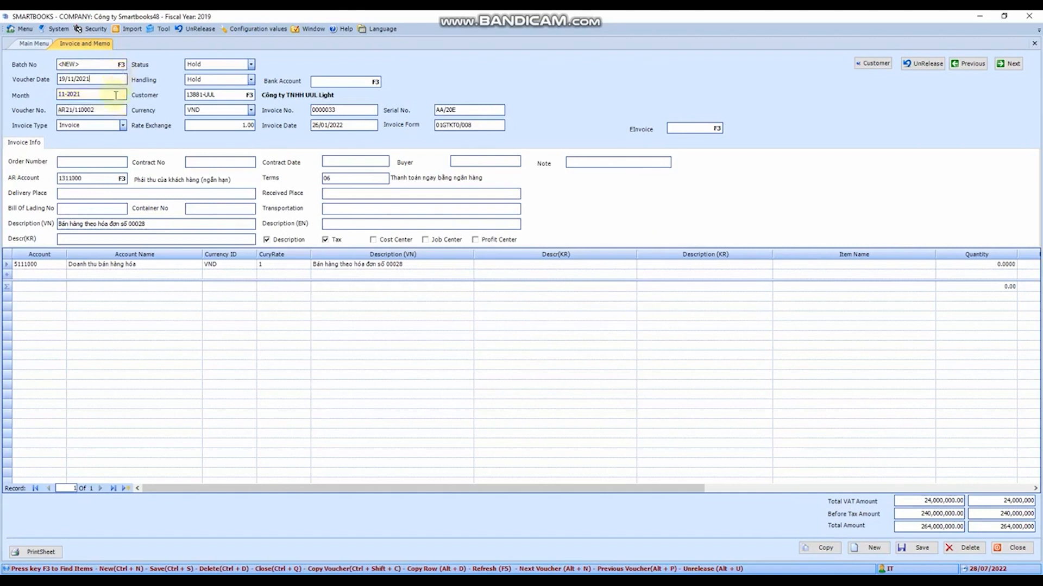
pyautogui.click(117, 95)
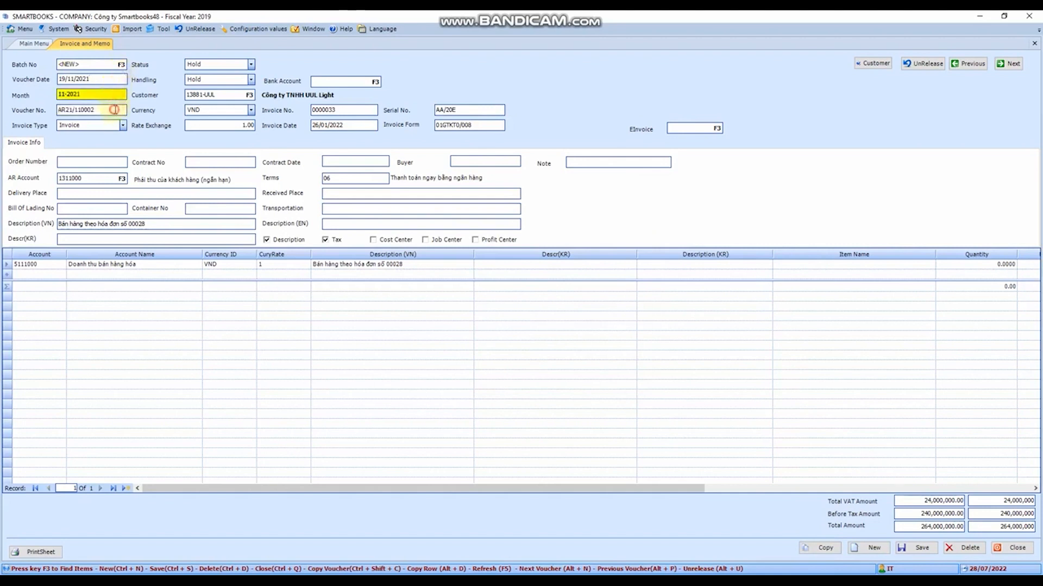
pyautogui.click(115, 110)
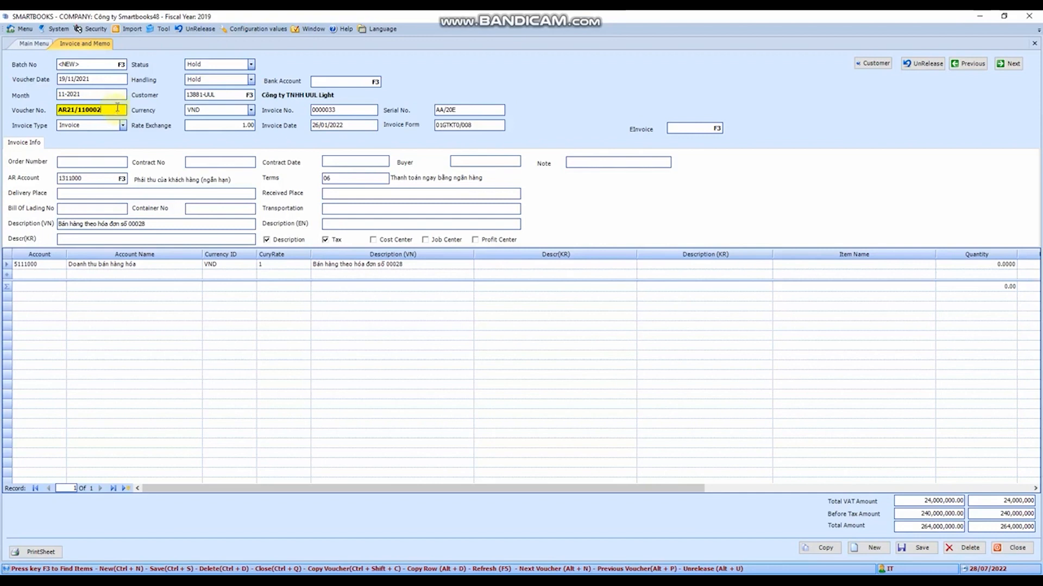
pyautogui.moveTo(115, 109); pyautogui.dragTo(58, 108)
pyautogui.click(106, 108)
pyautogui.doubleClick(106, 107)
pyautogui.click(105, 109)
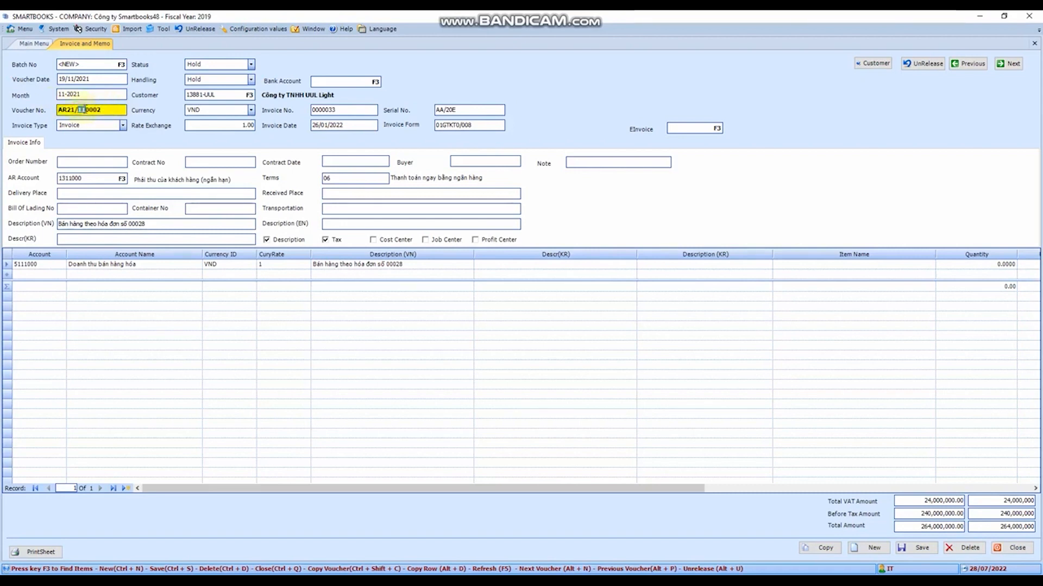
pyautogui.moveTo(76, 109); pyautogui.dragTo(102, 110)
pyautogui.click(118, 109)
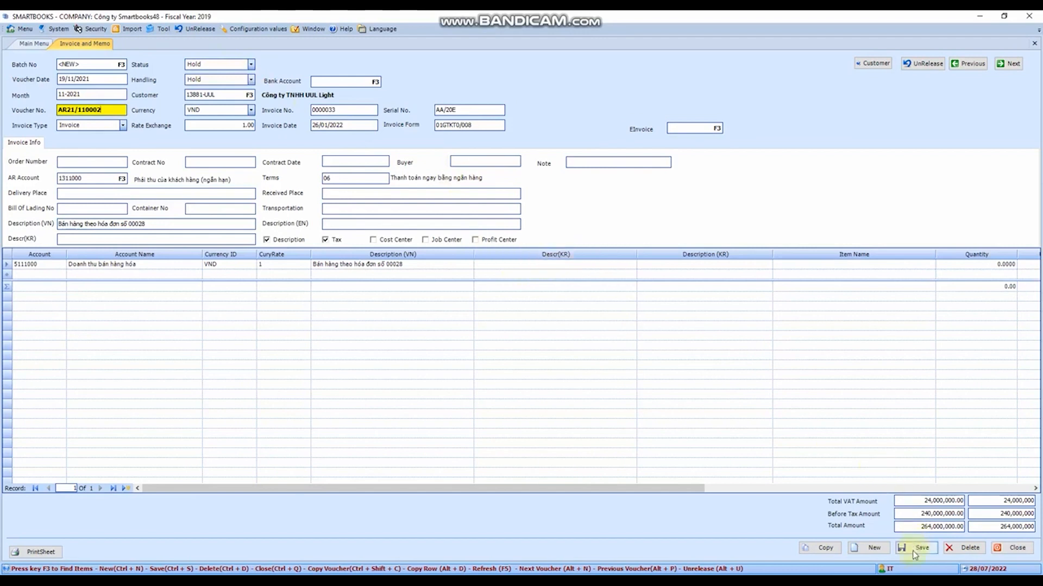
# - Start a new blank invoice with the default date and type, and choose Cong ty ABCD as its customer
pyautogui.click(873, 550)
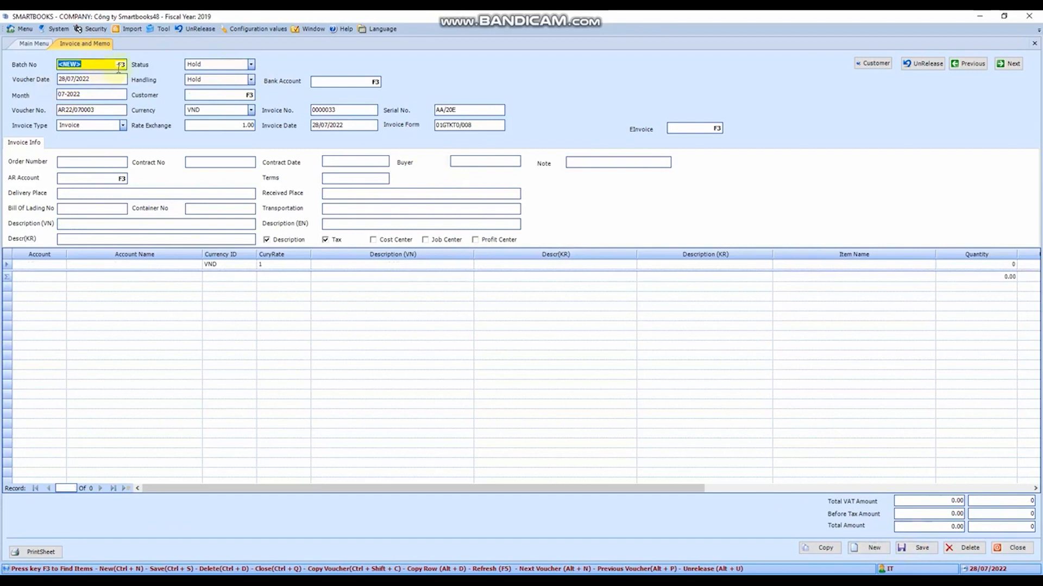
pyautogui.press('Tab')
pyautogui.press('Tab')
pyautogui.press('Tab')
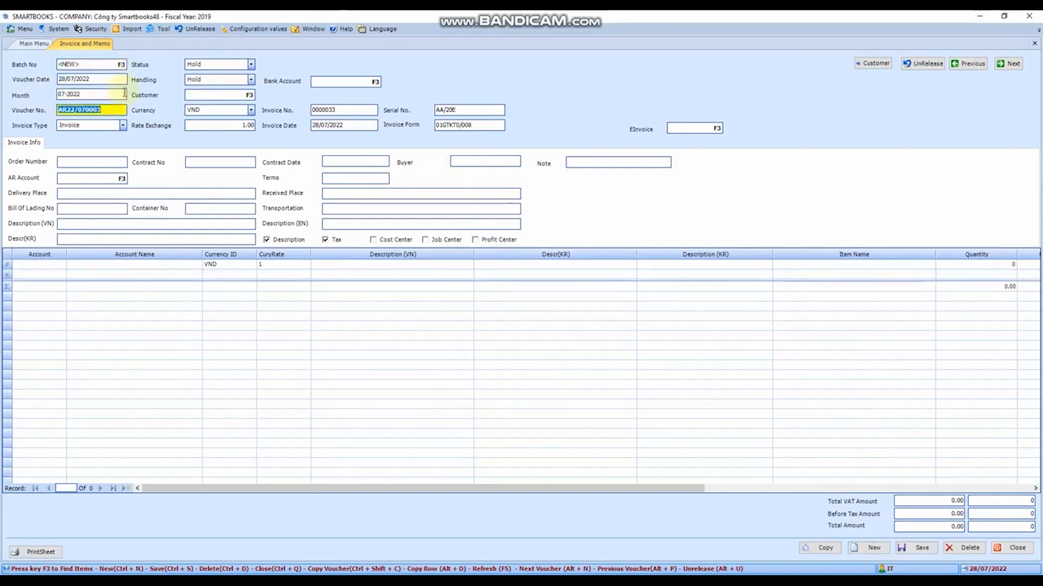
pyautogui.press('Tab')
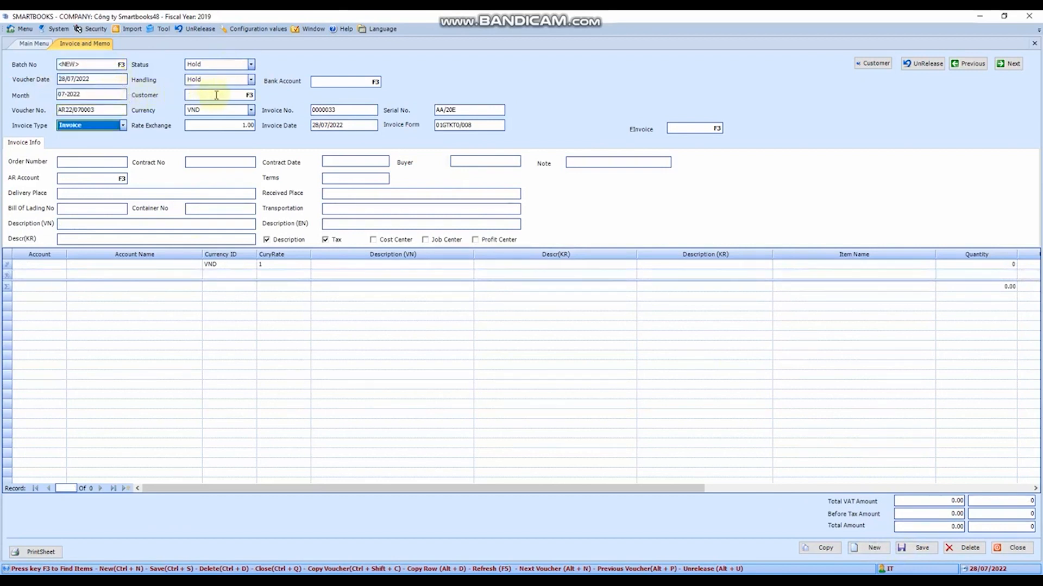
pyautogui.press('Tab')
pyautogui.click(248, 95)
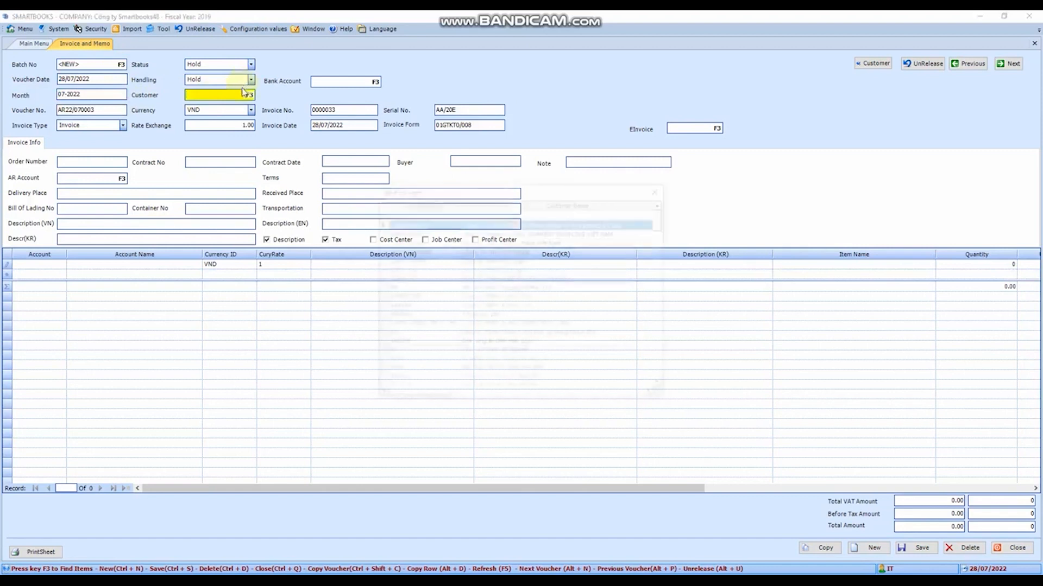
pyautogui.write('KH')
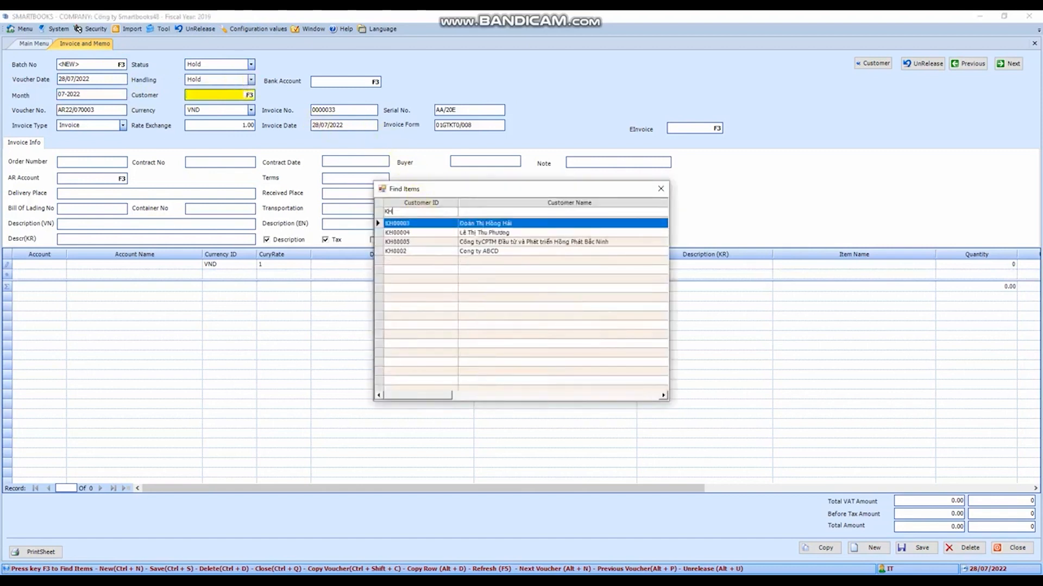
pyautogui.doubleClick(398, 251)
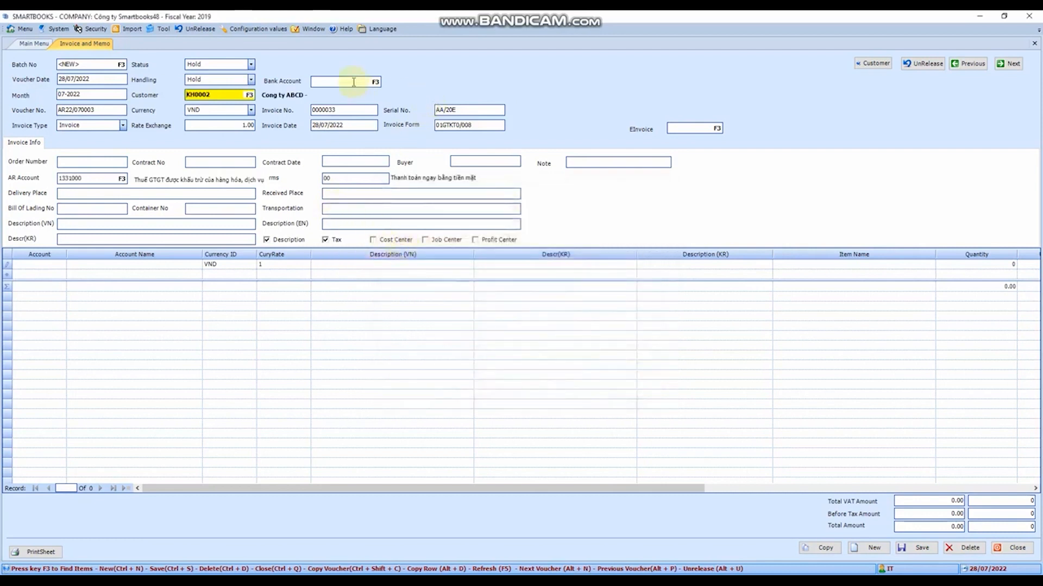
# - Keep the currency as VND and set the invoice number to 1231231, leaving the default serial number, date and form
pyautogui.click(251, 110)
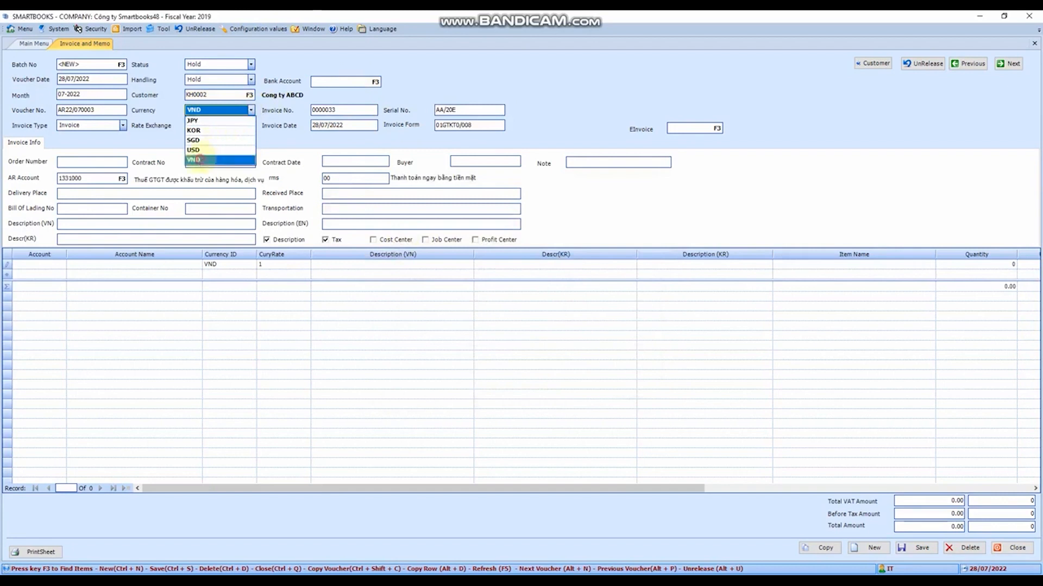
pyautogui.click(217, 159)
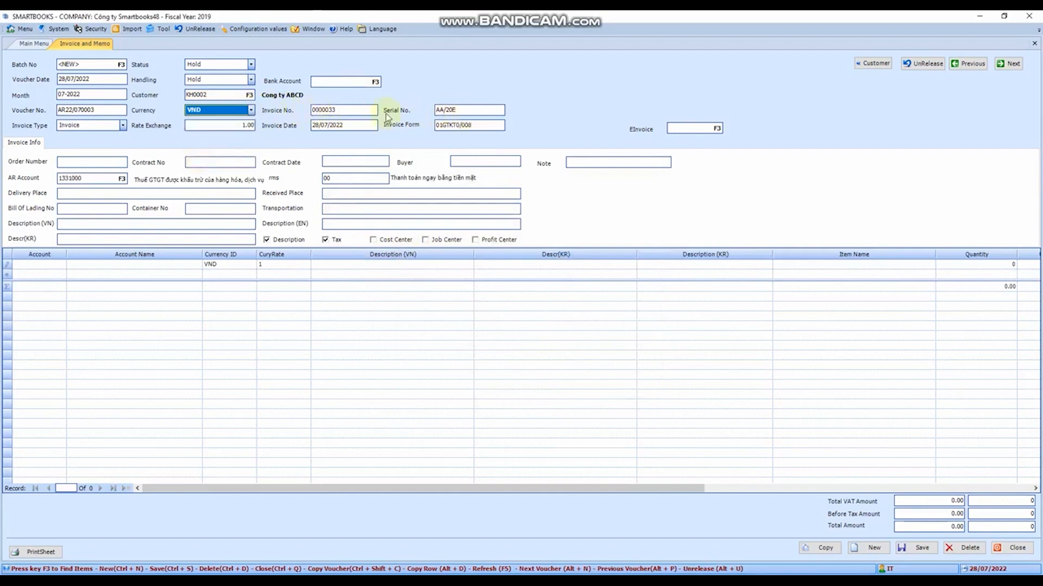
pyautogui.click(352, 110)
pyautogui.moveTo(352, 111); pyautogui.dragTo(311, 112)
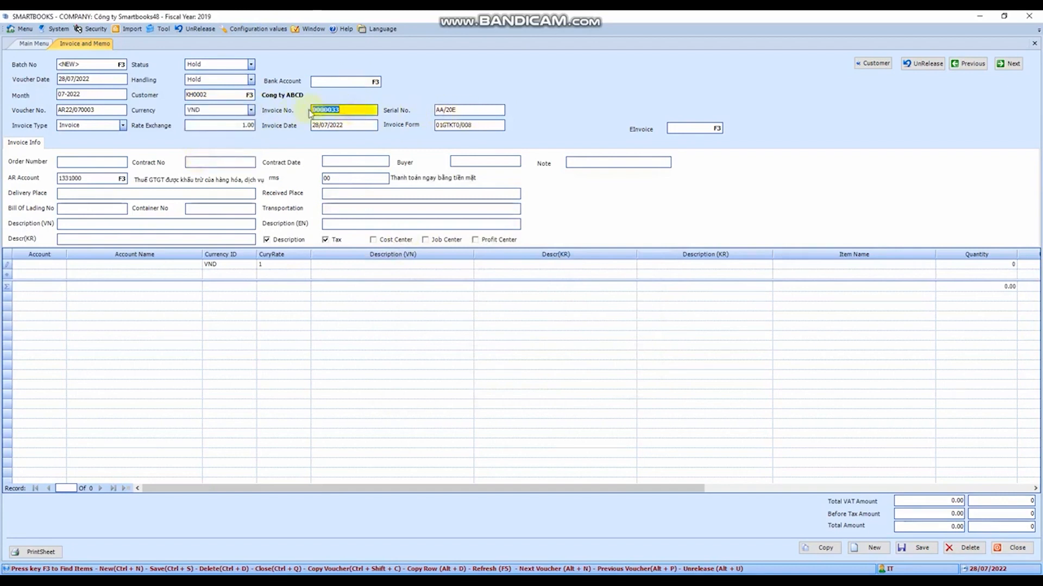
pyautogui.write('1231231')
pyautogui.press('Tab')
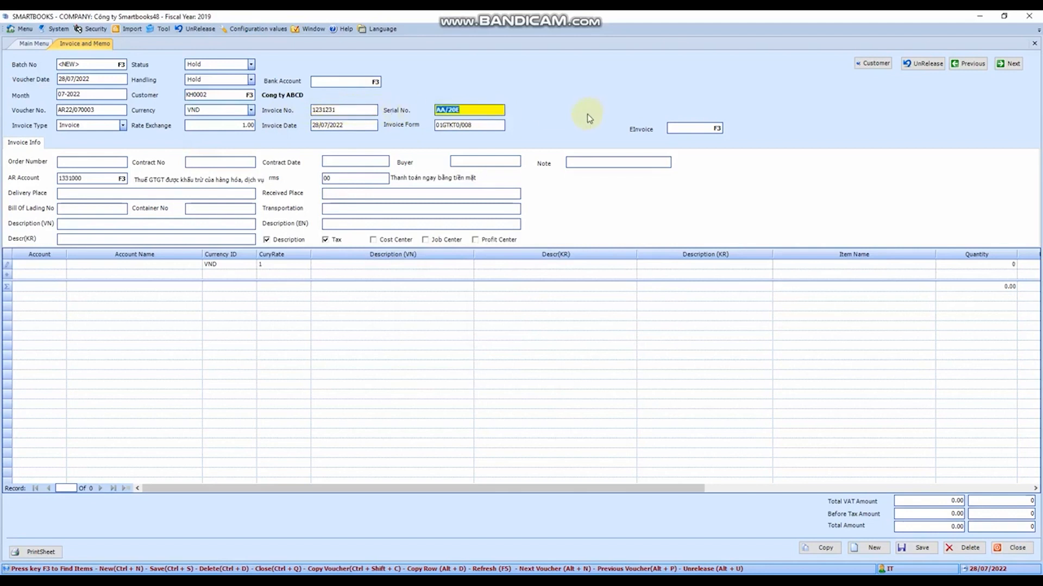
pyautogui.press('Tab')
pyautogui.press('Tab')
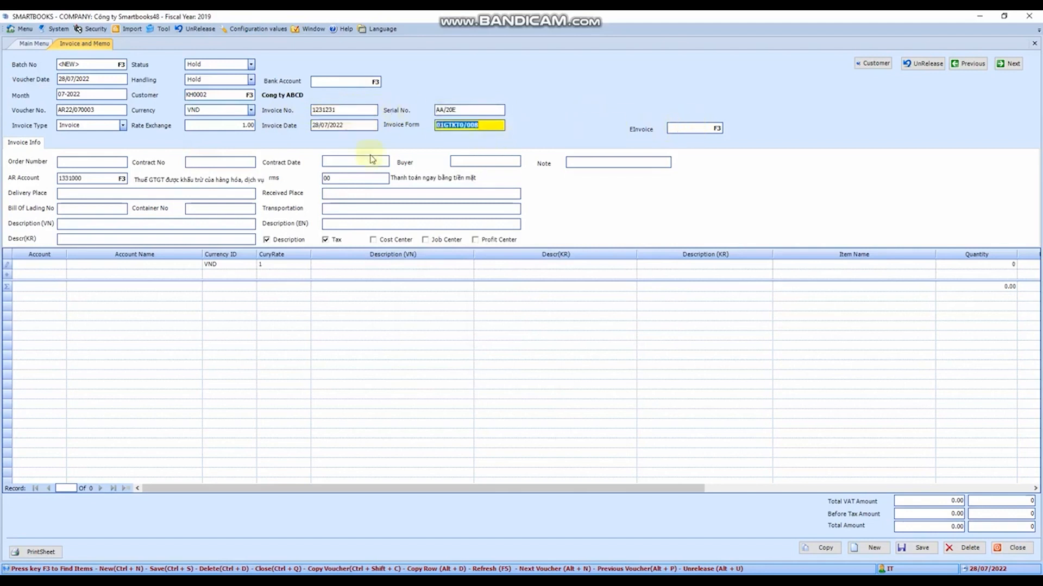
# - Leave the order, contract, buyer and shipping details blank and enter "Ban hang theo so hoa don" as the Vietnamese description
pyautogui.click(106, 161)
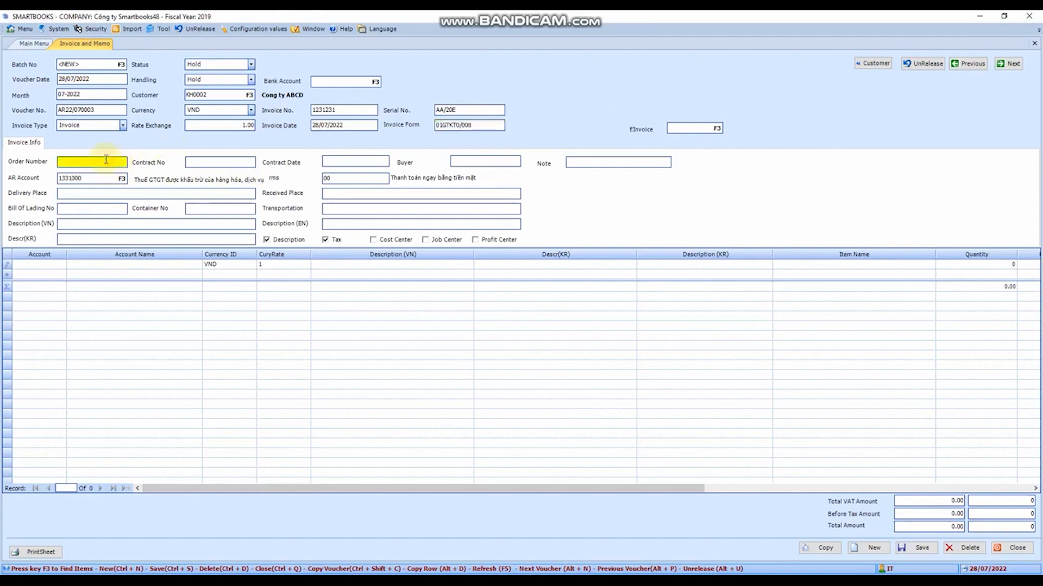
pyautogui.click(200, 161)
pyautogui.click(101, 208)
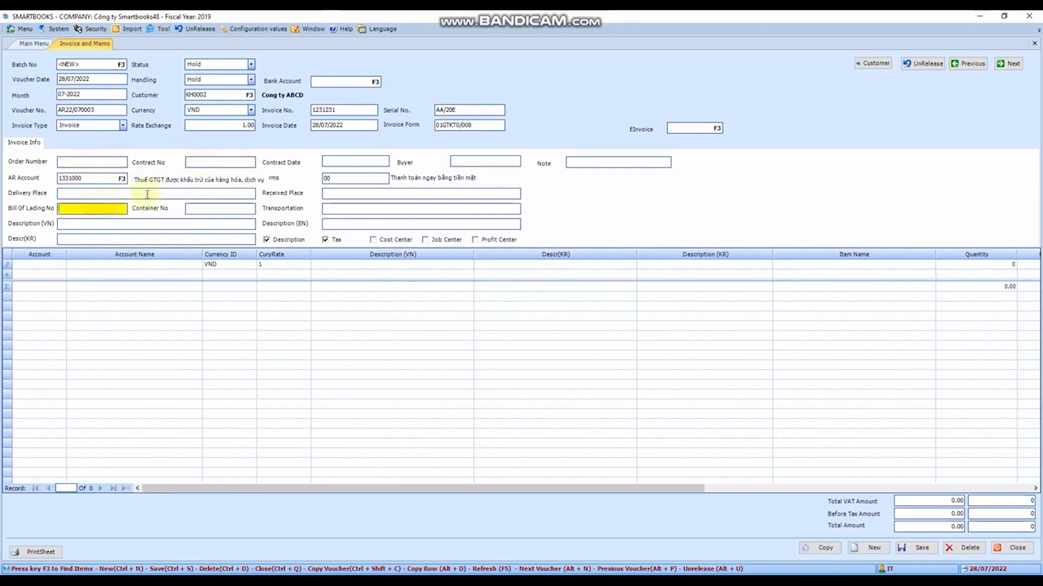
pyautogui.click(385, 161)
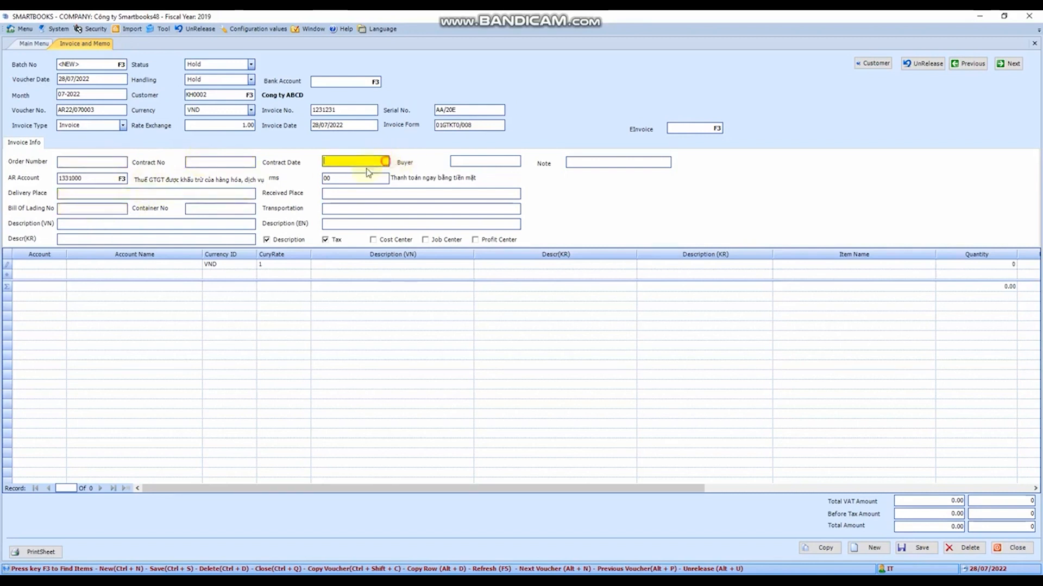
pyautogui.click(478, 161)
pyautogui.click(201, 209)
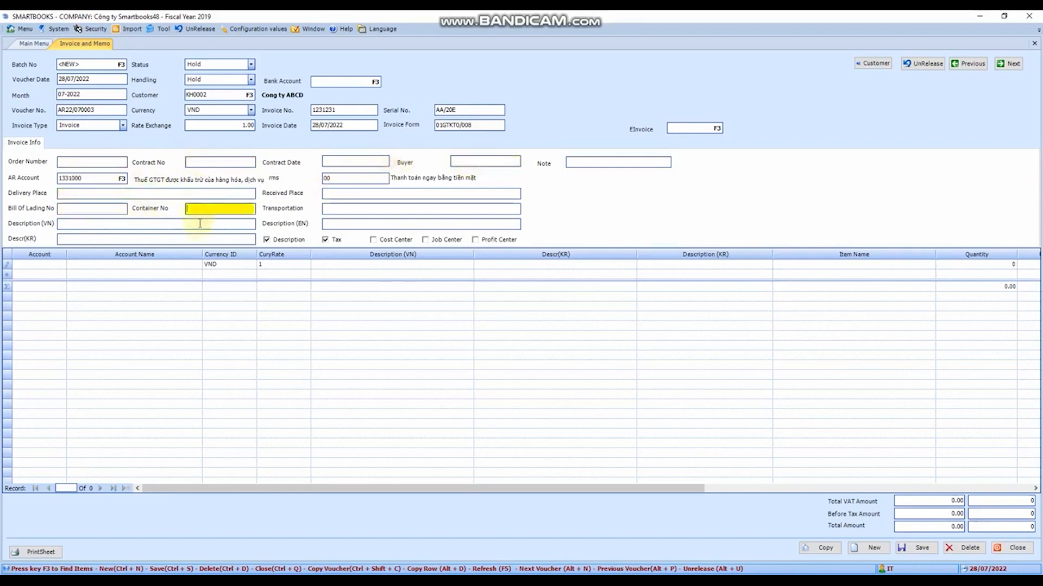
pyautogui.click(134, 224)
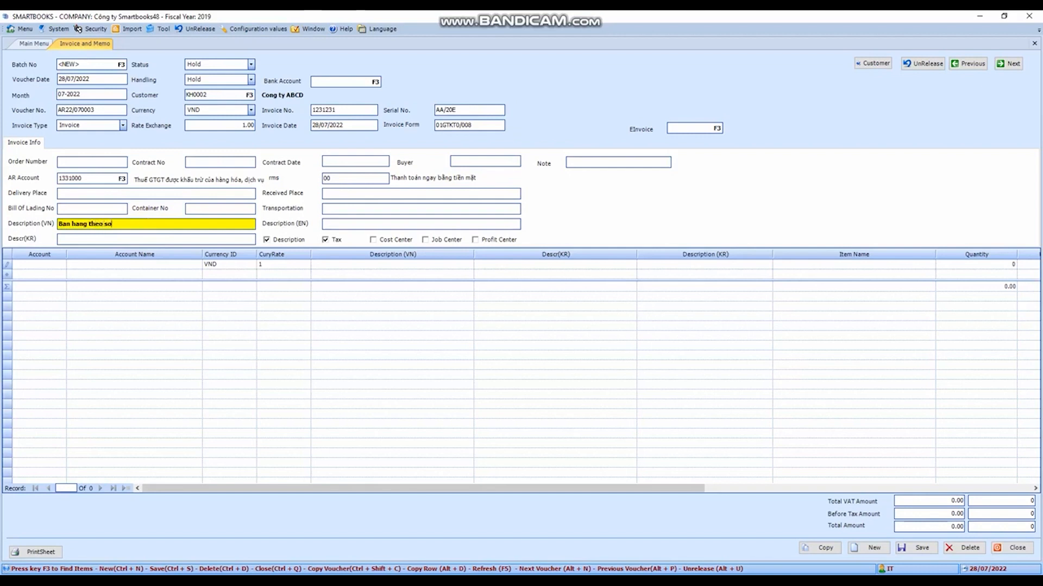
# - Look up accounts starting with 511 and assign revenue account 5111000, "Doanh thu bán hàng hóa", to the first invoice line
pyautogui.click(31, 264)
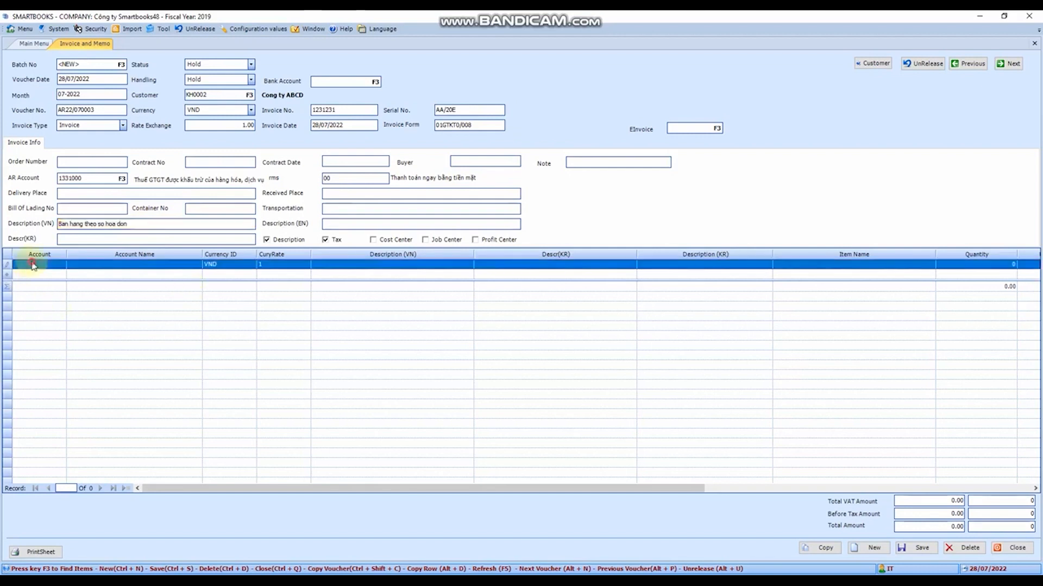
pyautogui.press('F3')
pyautogui.click(400, 212)
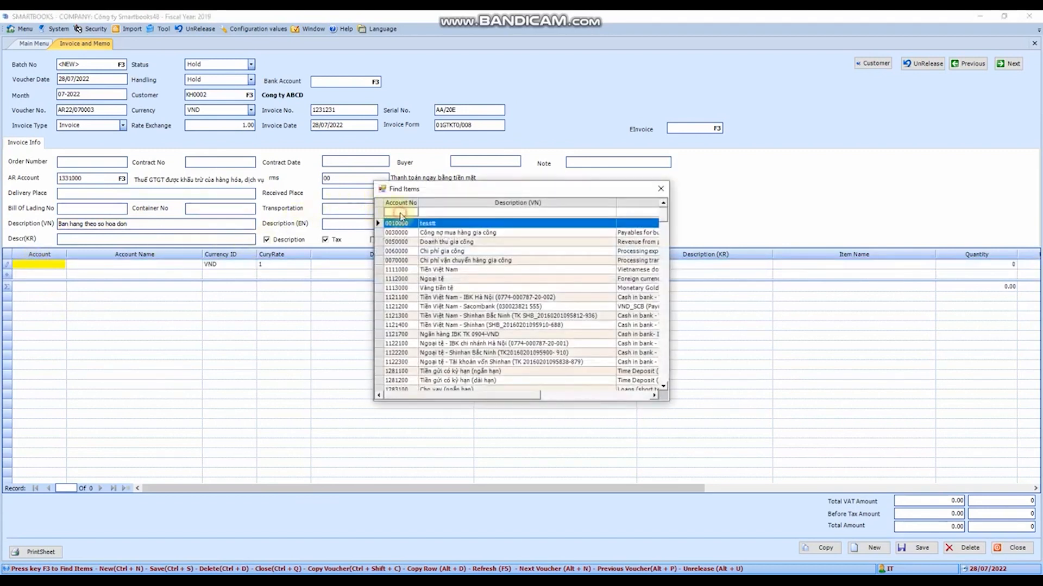
pyautogui.write('511')
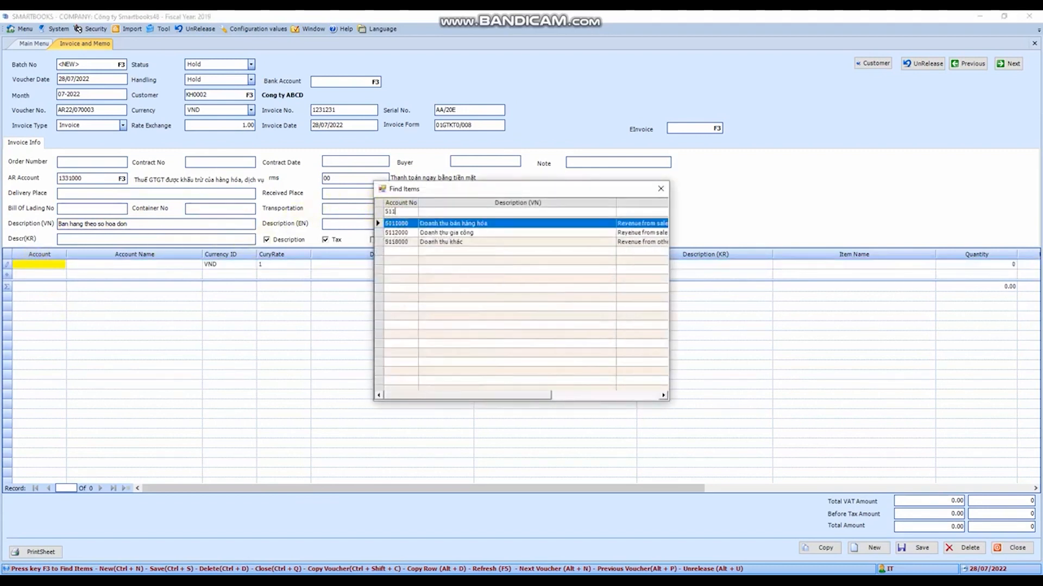
pyautogui.doubleClick(461, 224)
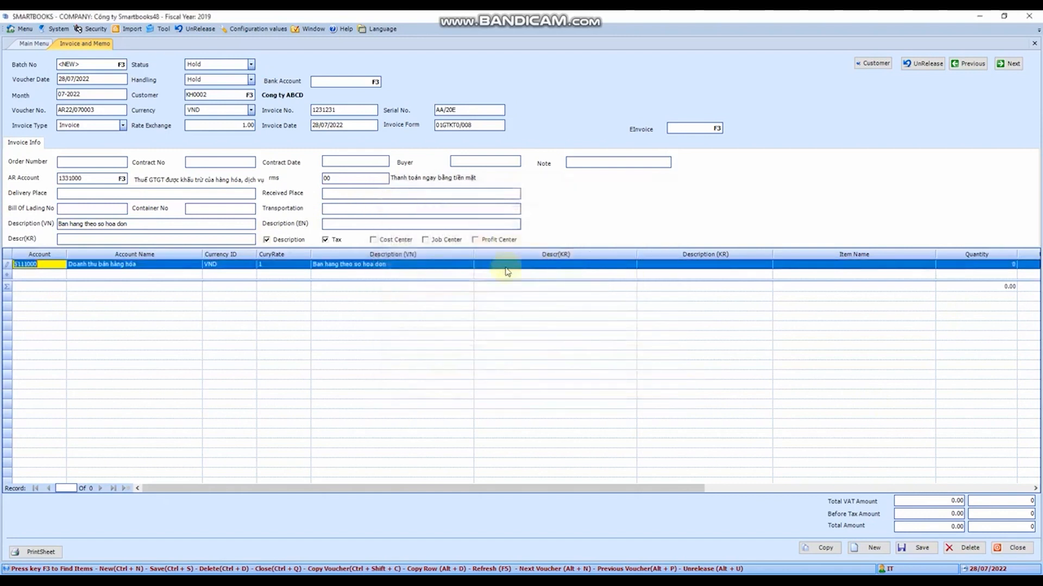
# - Keep the line's default Vietnamese description, leave the Korean descriptions blank, and enter "Dich vu sua chua" as the item name
pyautogui.press('Tab')
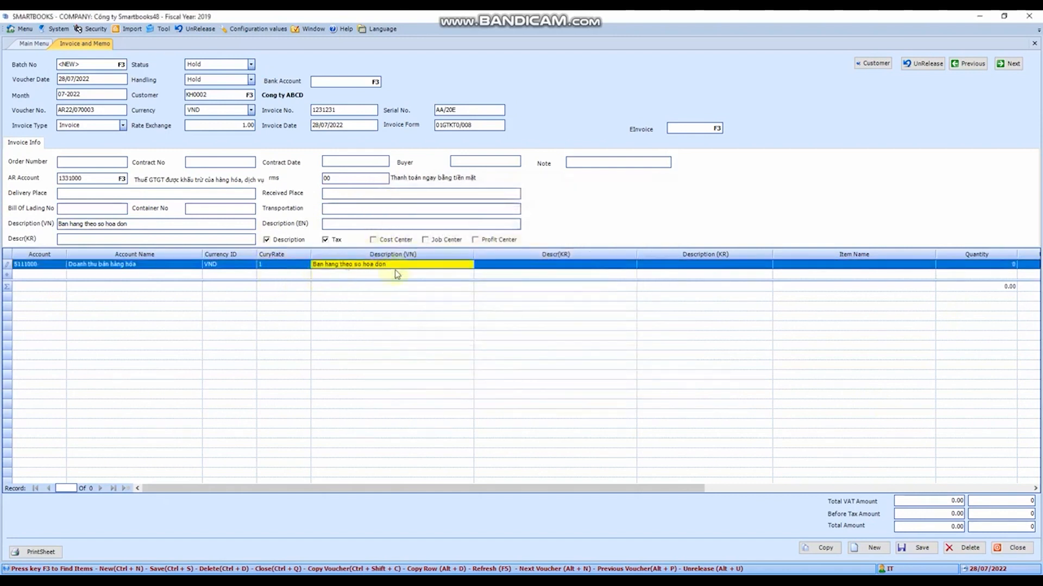
pyautogui.press('Tab')
pyautogui.press('Tab')
pyautogui.write('D')
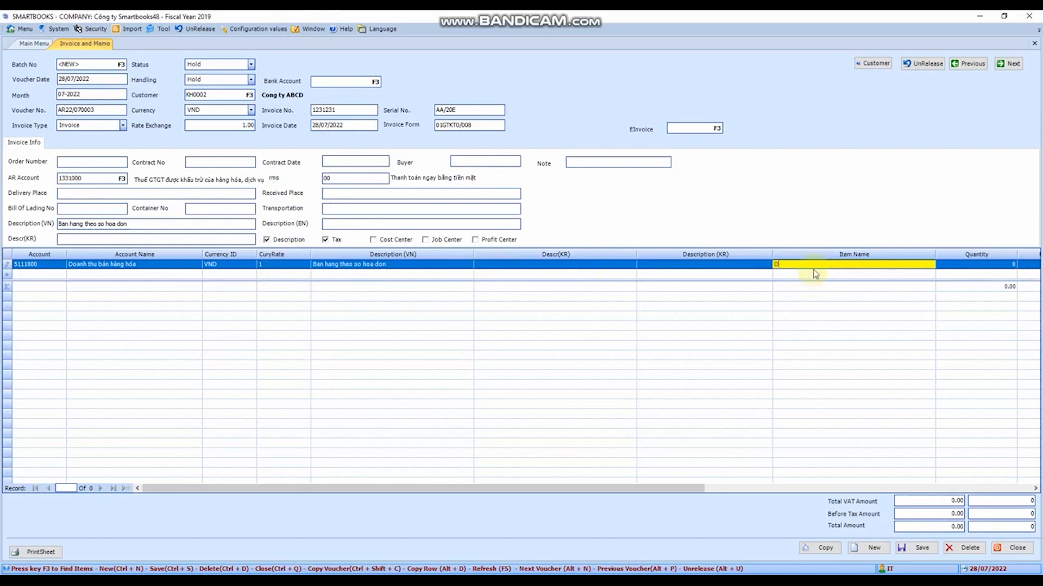
pyautogui.write('ich vu sua chua')
pyautogui.press('Tab')
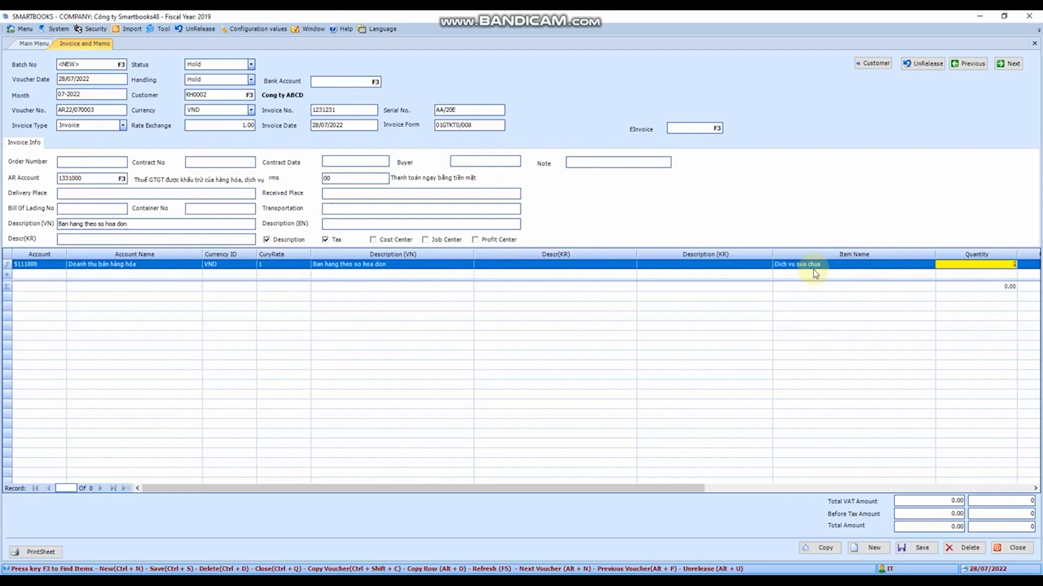
# - Give the repair service line a quantity of 2, the unit "Lan" and a unit price of 454,545
pyautogui.press('Tab')
pyautogui.write('Lan')
pyautogui.press('Tab')
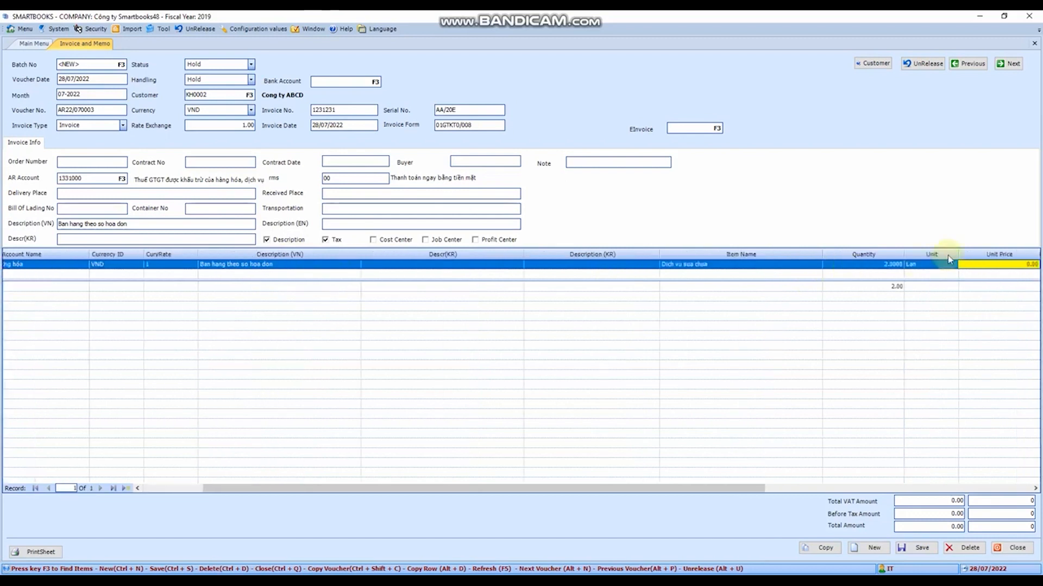
pyautogui.write('454,545')
pyautogui.press('Tab')
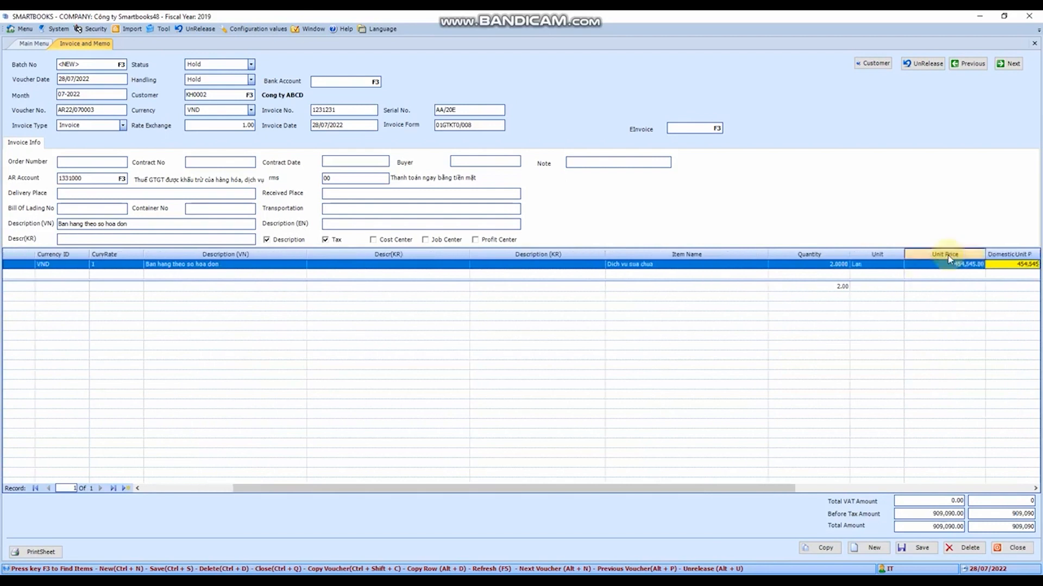
# - Apply the 10% VAT code VAT10EX as the line's tax ID, accepting the calculated tax amounts
pyautogui.moveTo(780, 489); pyautogui.dragTo(1032, 492)
pyautogui.click(768, 266)
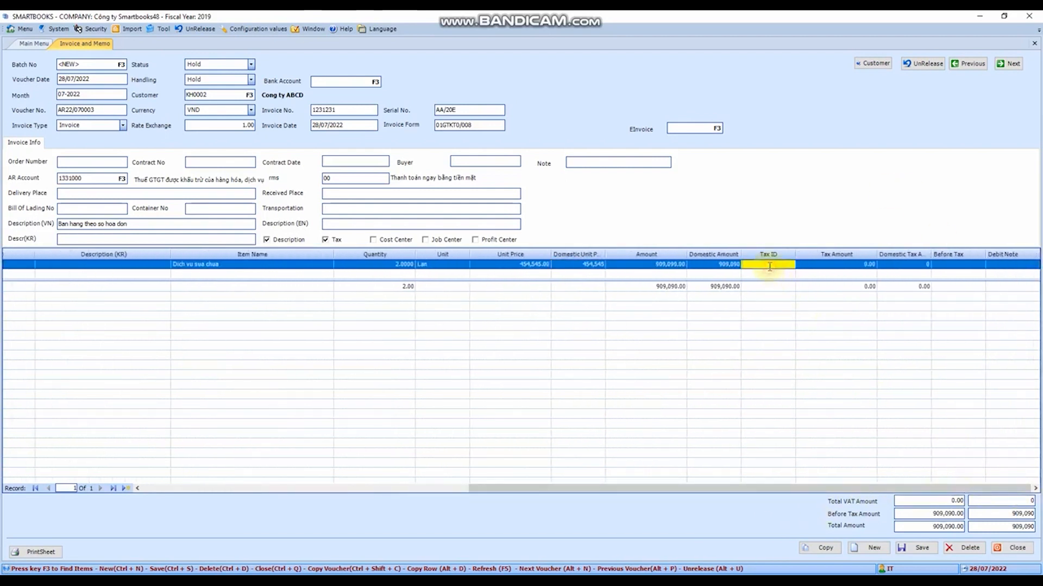
pyautogui.hotkey('shift', 'Tab')
pyautogui.hotkey('shift', 'Tab')
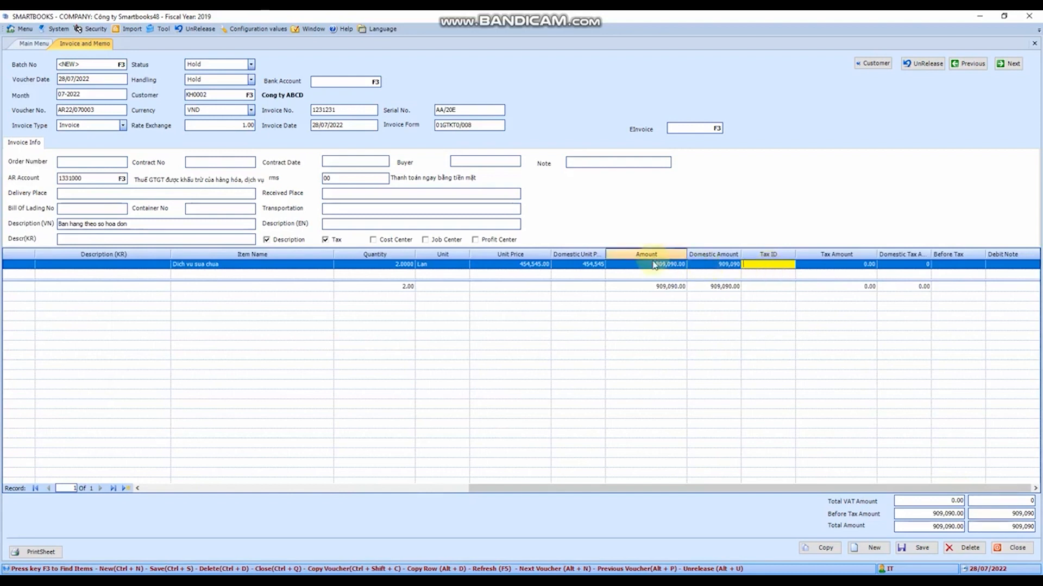
pyautogui.click(759, 266)
pyautogui.press('F3')
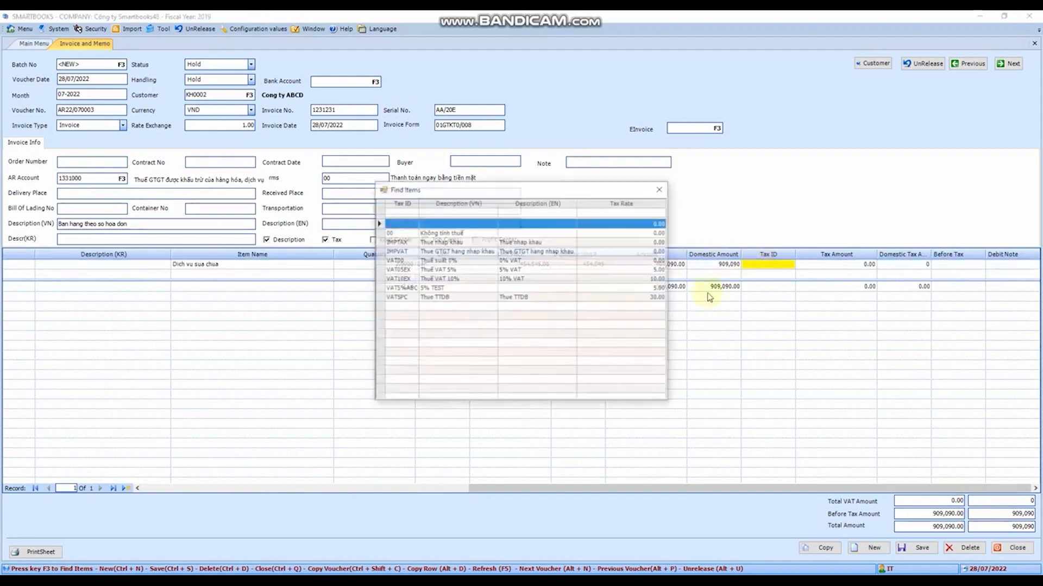
pyautogui.doubleClick(415, 279)
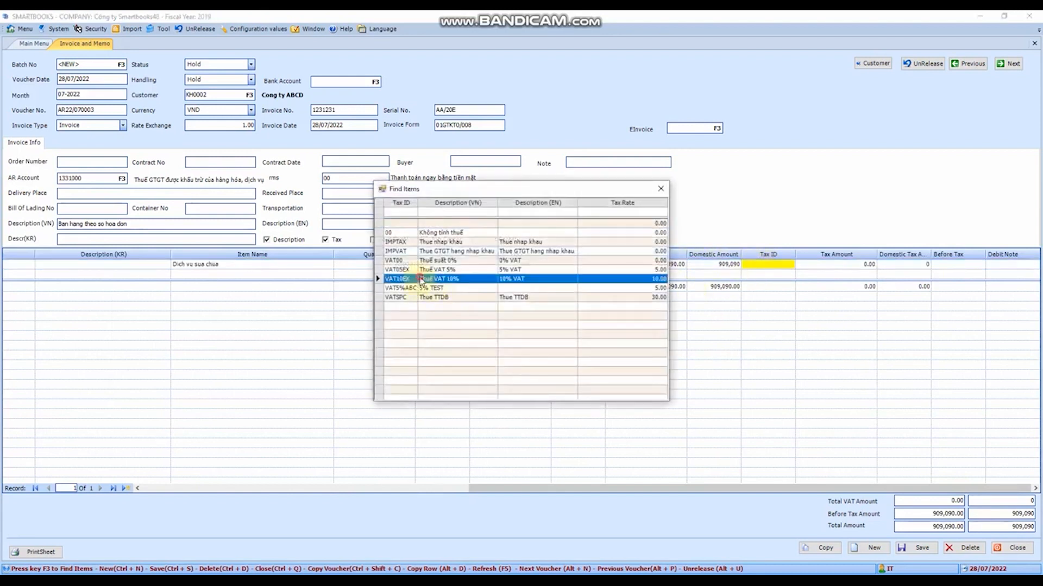
pyautogui.press('Tab')
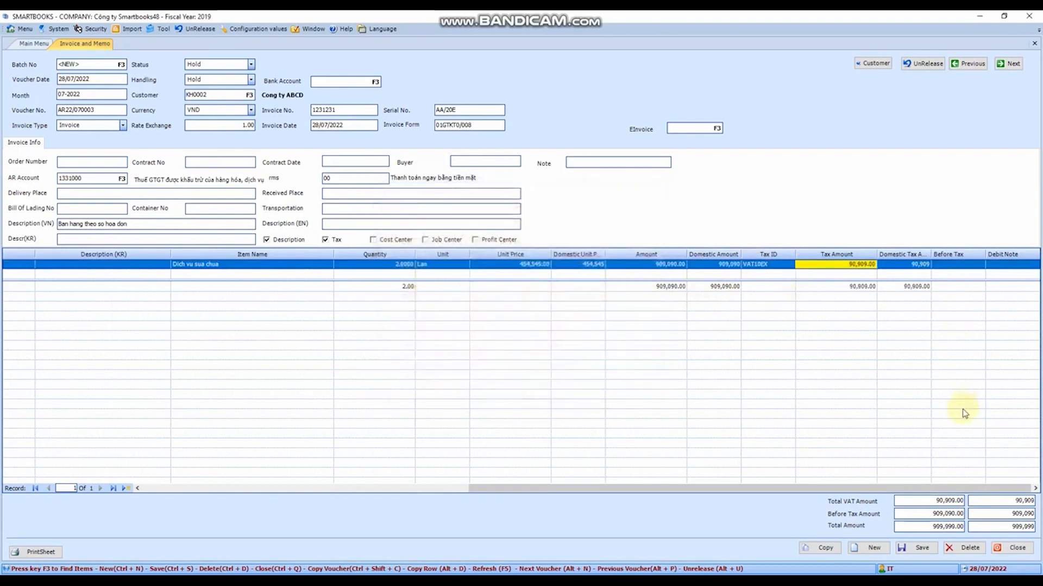
pyautogui.press('Tab')
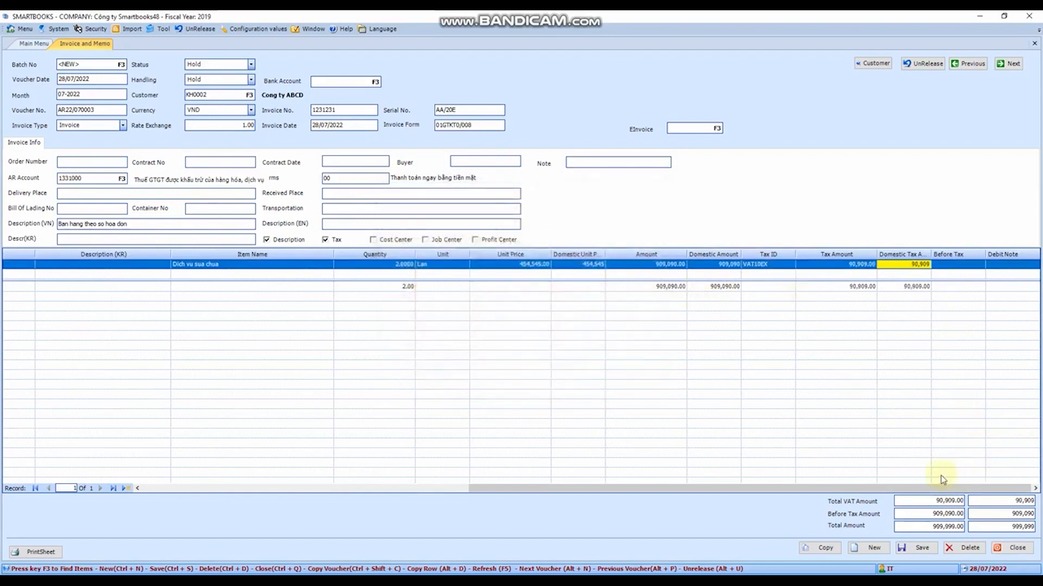
# - Save the completed invoice and dismiss the confirmation message
pyautogui.moveTo(915, 490); pyautogui.dragTo(971, 487)
pyautogui.click(922, 548)
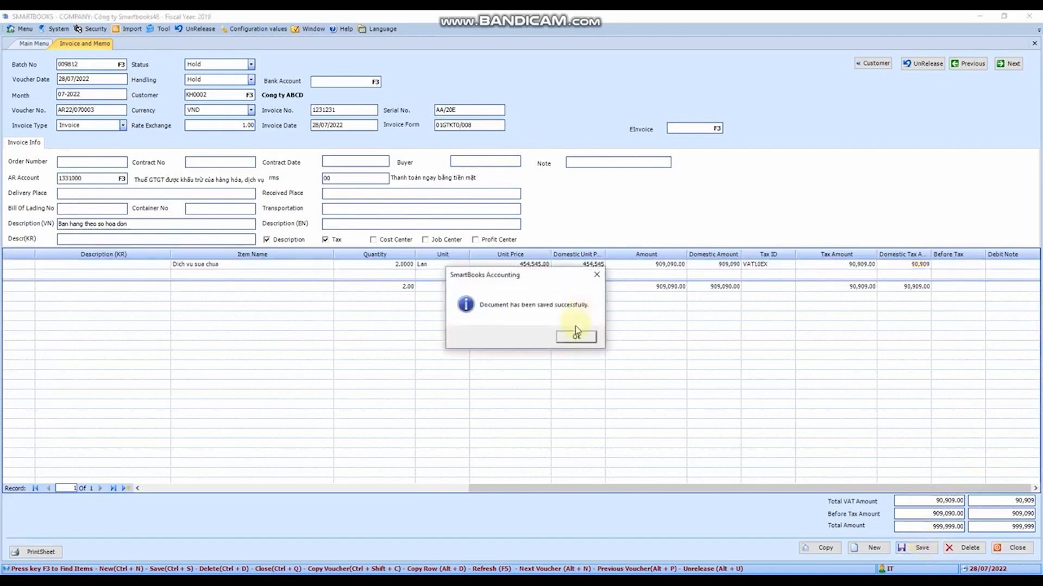
pyautogui.click(577, 338)
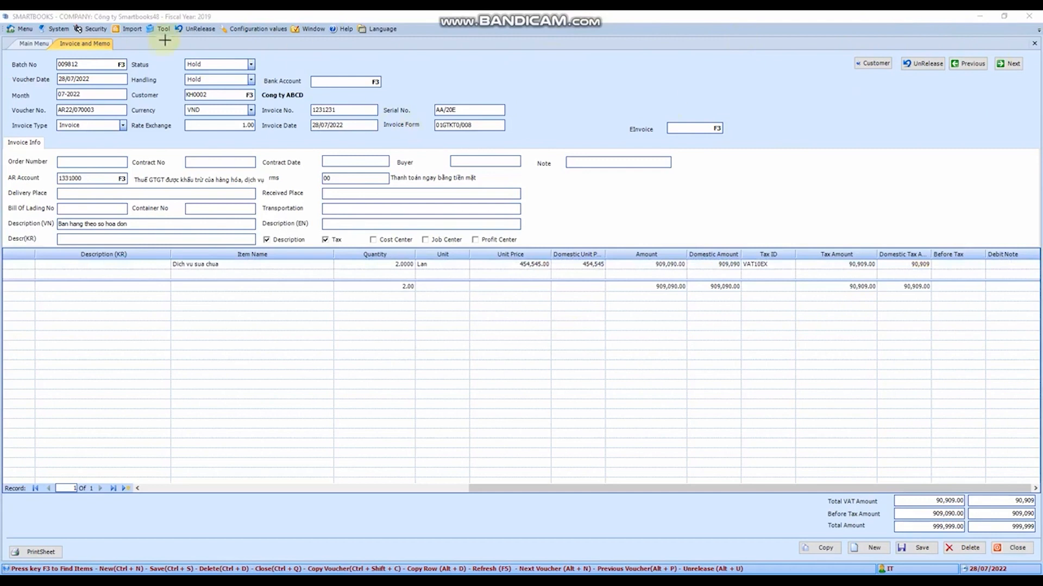
pyautogui.moveTo(159, 49); pyautogui.dragTo(277, 87)
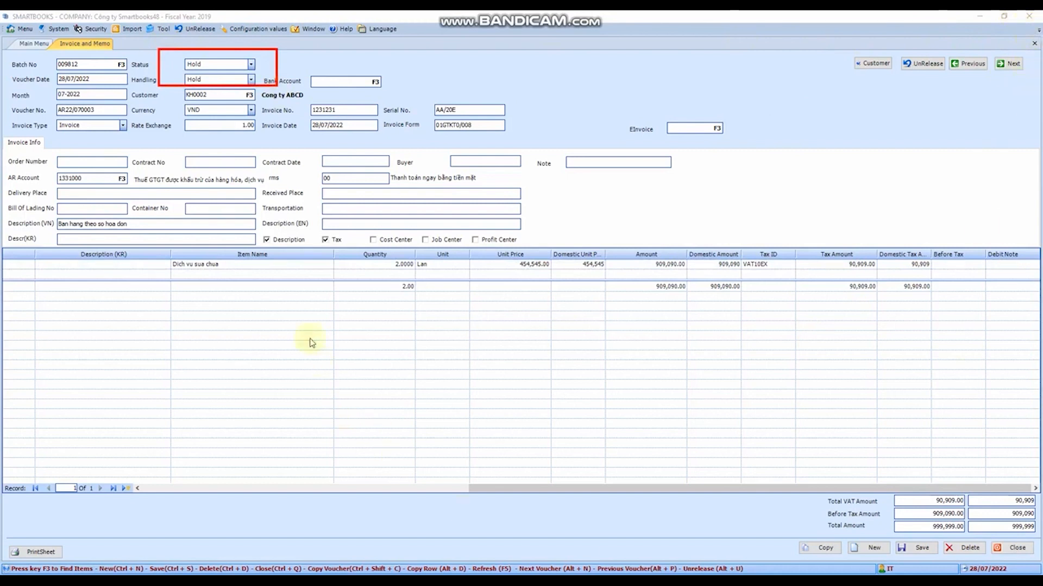
pyautogui.press('Escape')
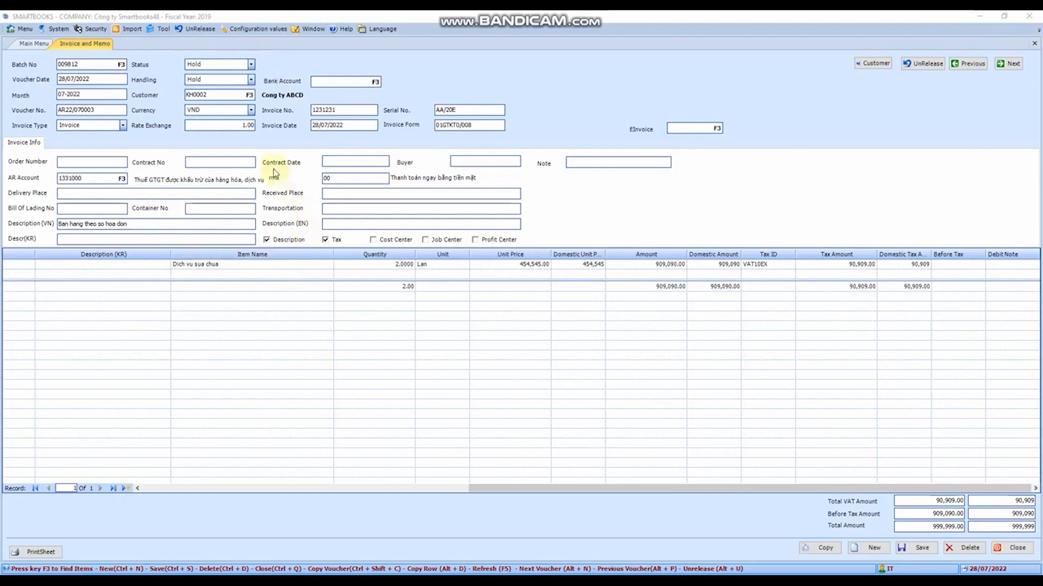
# - Set the invoice's handling to Release and save it again
pyautogui.click(251, 80)
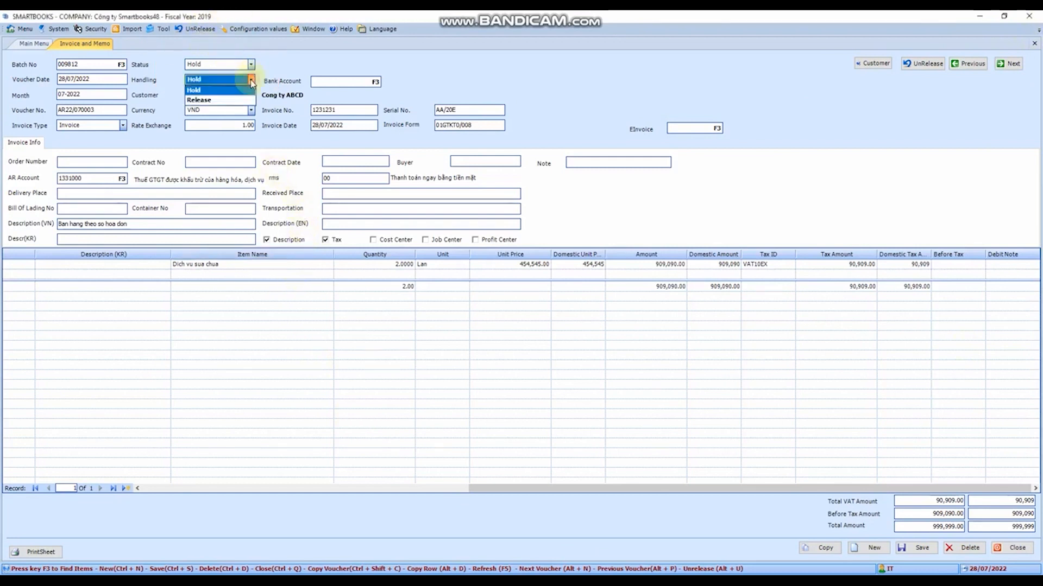
pyautogui.click(217, 100)
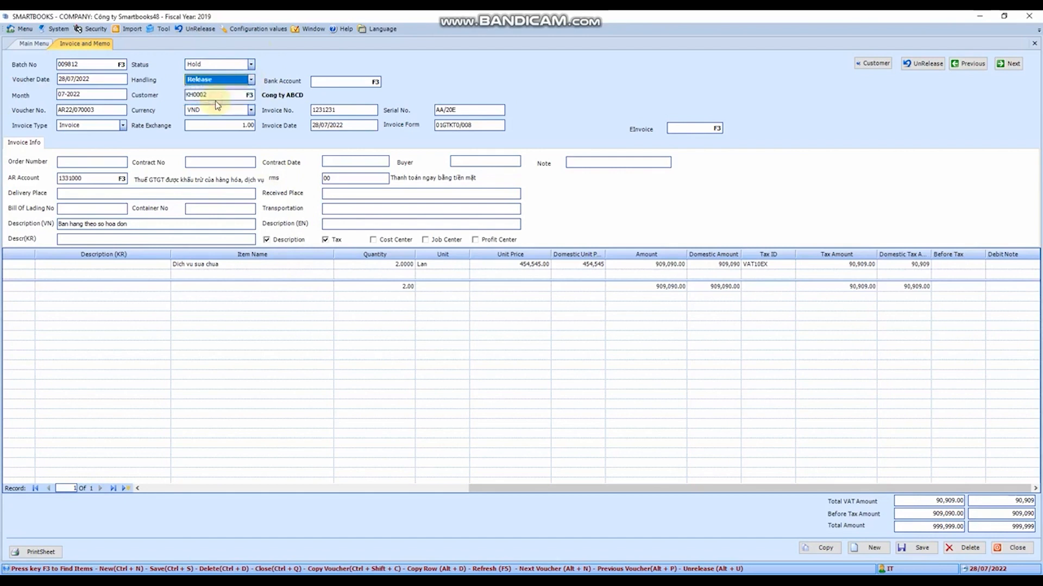
pyautogui.click(918, 548)
pyautogui.click(568, 338)
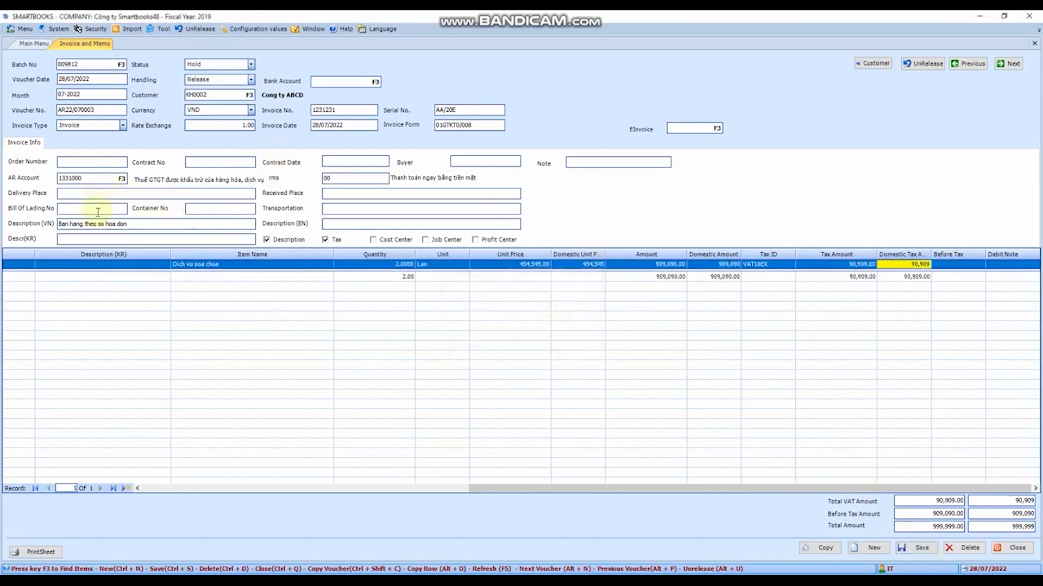
# - Check whether the released invoice's Vietnamese description, quantity and unit price fields can be edited
pyautogui.click(144, 224)
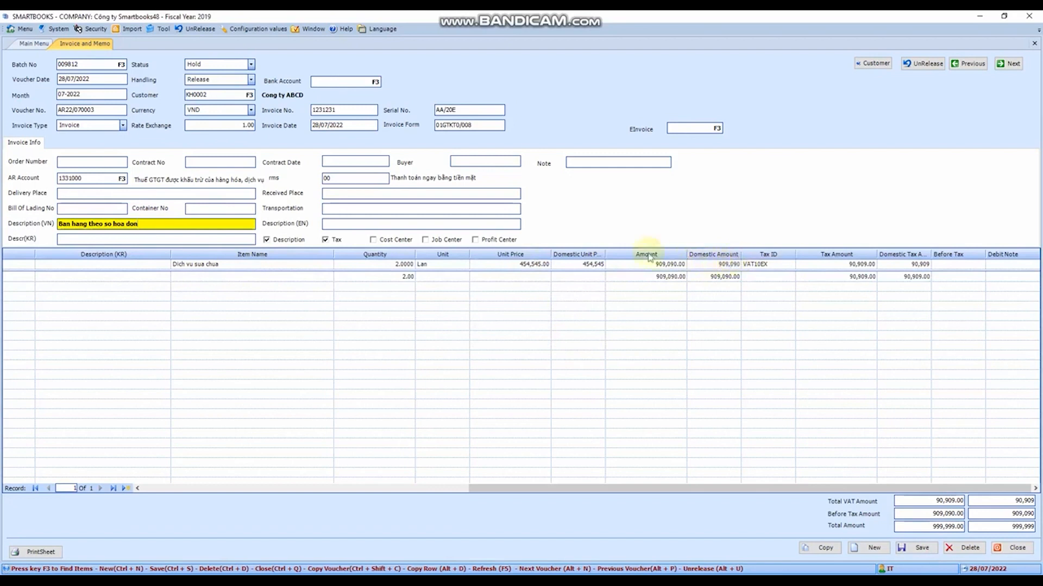
pyautogui.click(397, 268)
pyautogui.click(546, 266)
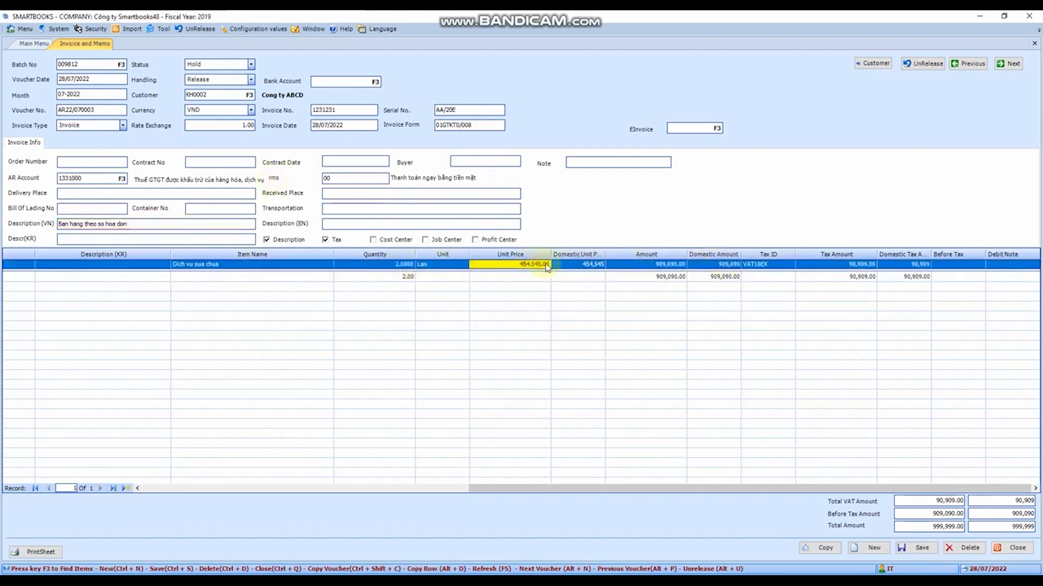
pyautogui.click(576, 266)
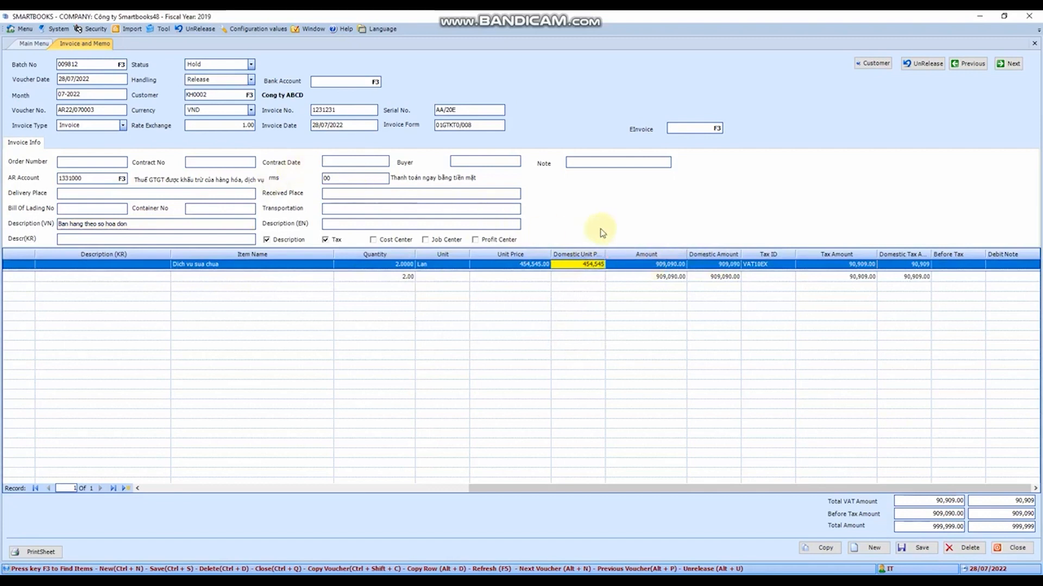
# - Unrelease the invoice, check its Vietnamese description field, and run the unrelease once more
pyautogui.click(921, 64)
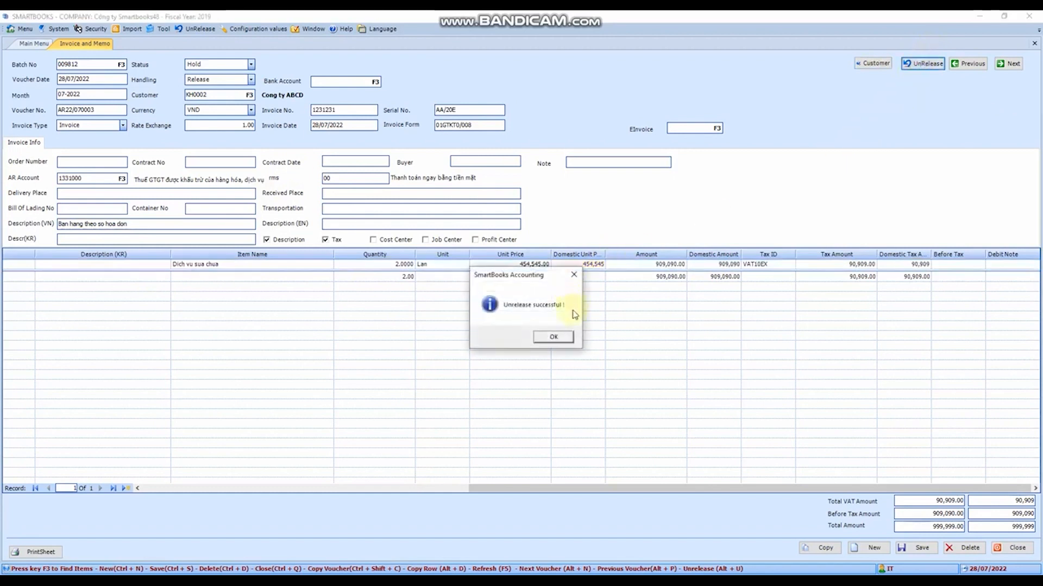
pyautogui.click(554, 338)
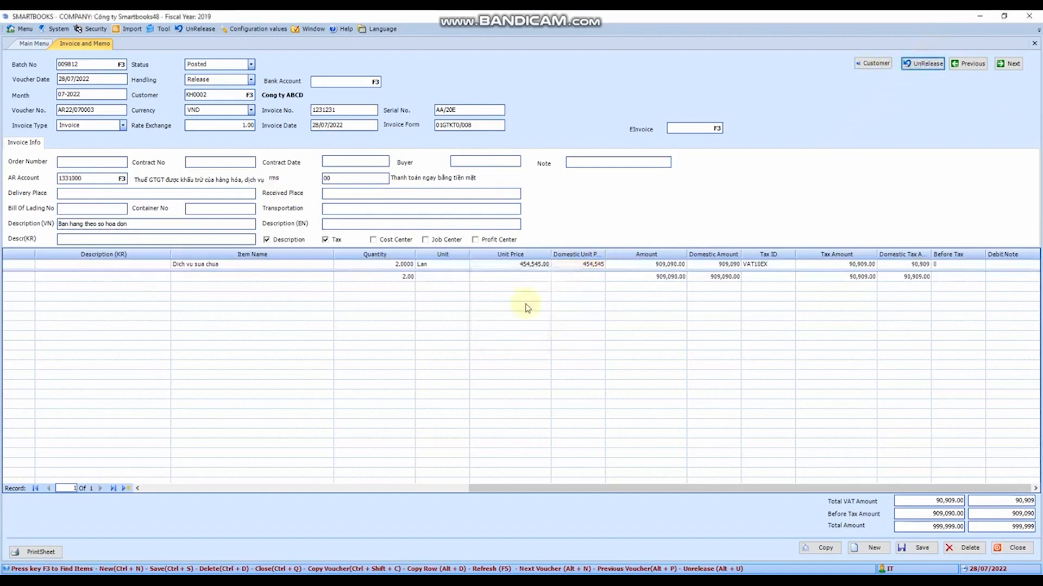
pyautogui.click(161, 225)
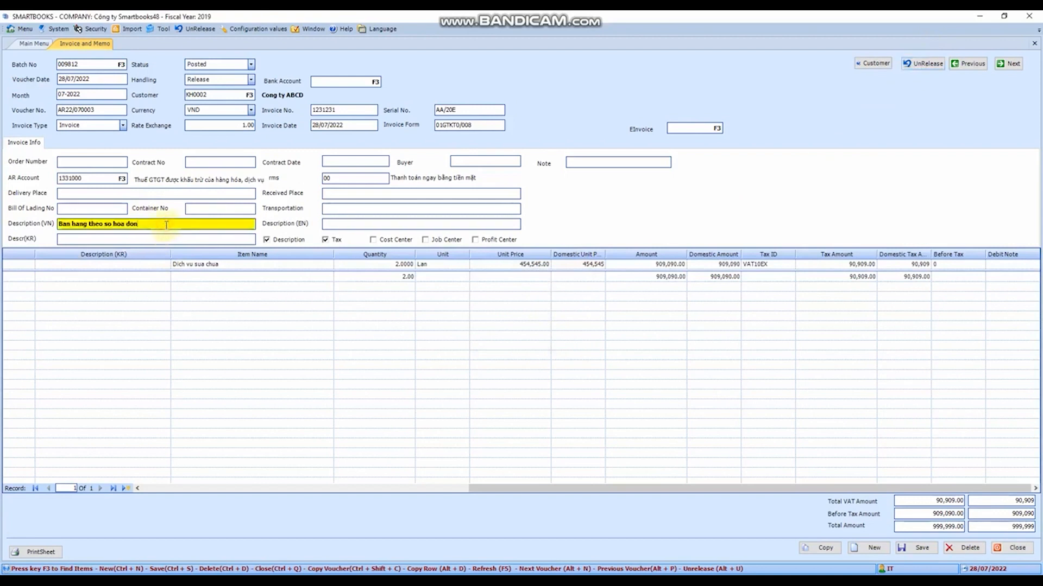
pyautogui.click(924, 63)
pyautogui.click(550, 337)
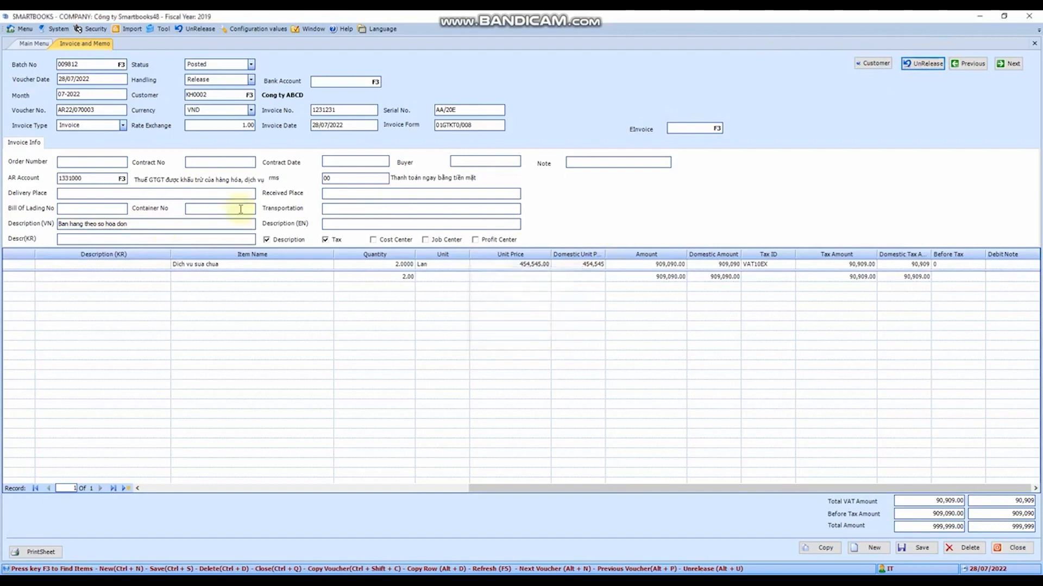
# - View the customer maintenance window from within the invoice form and close it without adding a customer
pyautogui.click(101, 68)
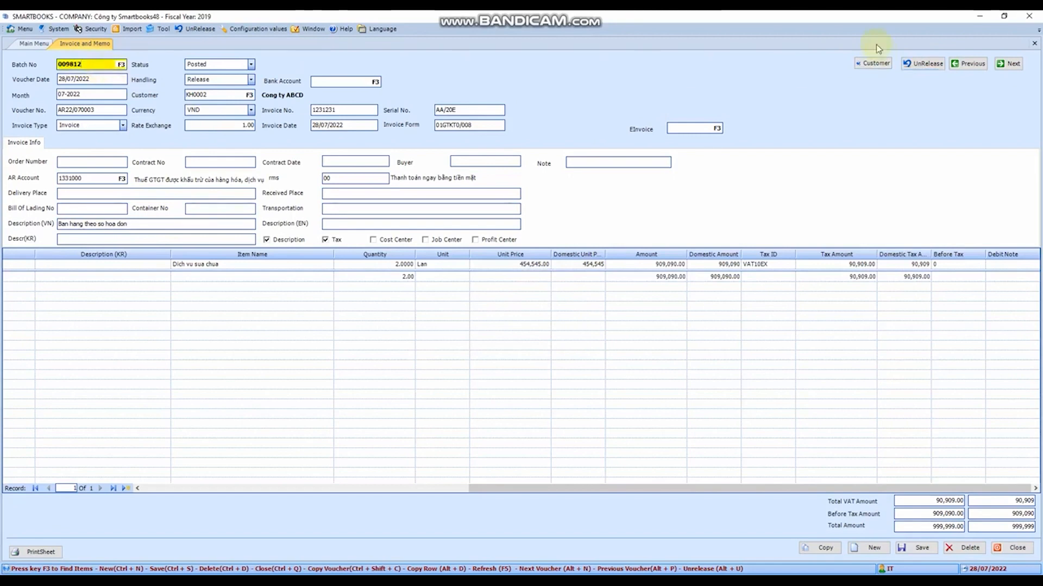
pyautogui.click(872, 63)
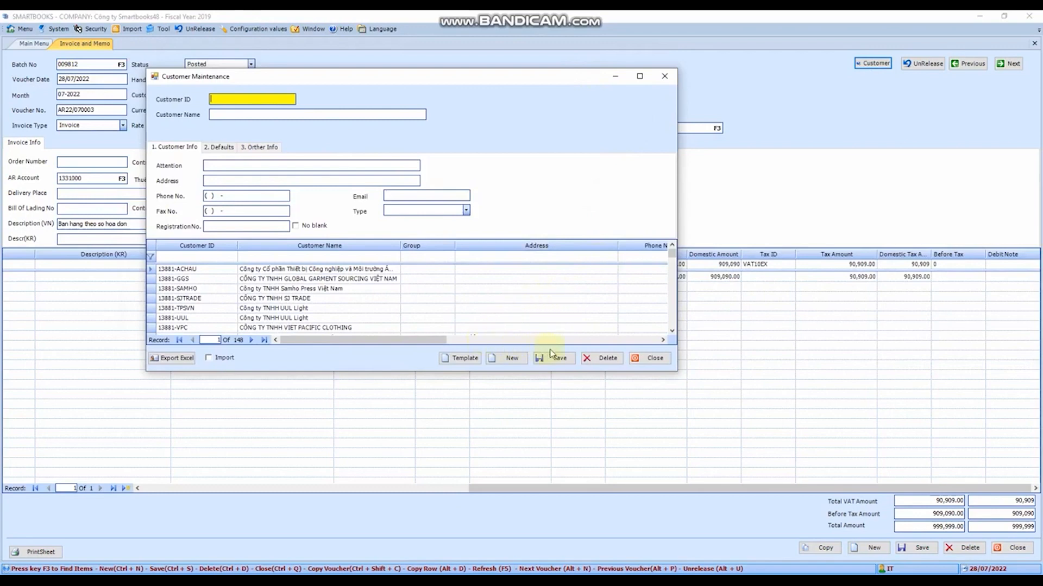
pyautogui.click(665, 77)
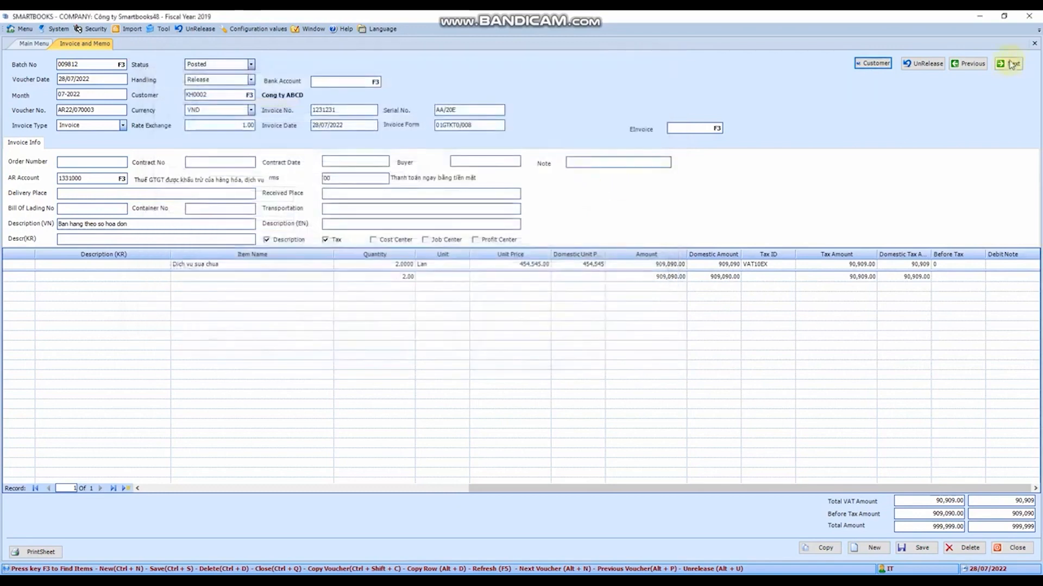
# - Close the invoice form and list the invoices awaiting release in Release Batches for month 12-2020
pyautogui.click(1034, 43)
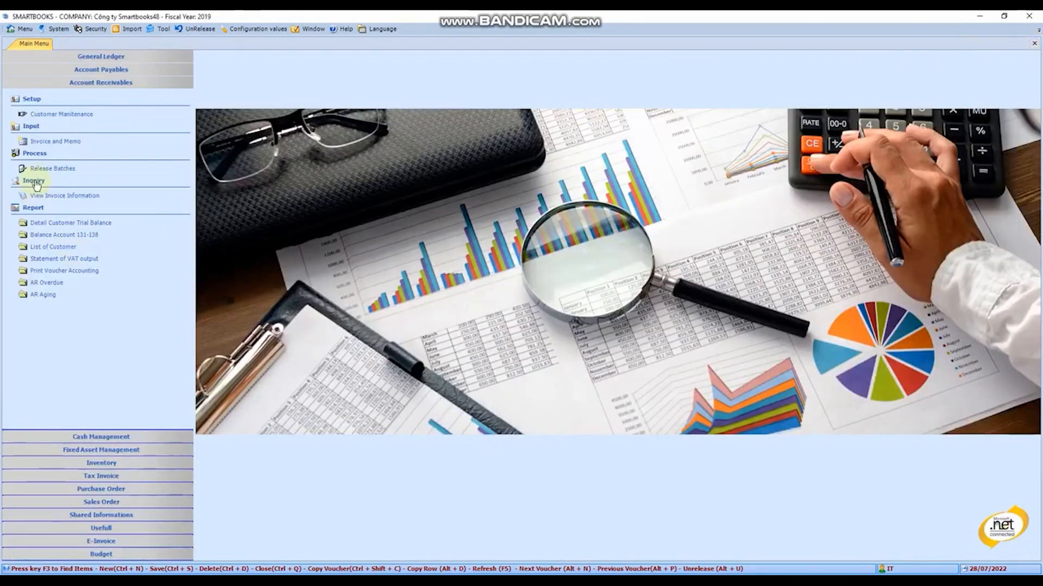
pyautogui.click(61, 168)
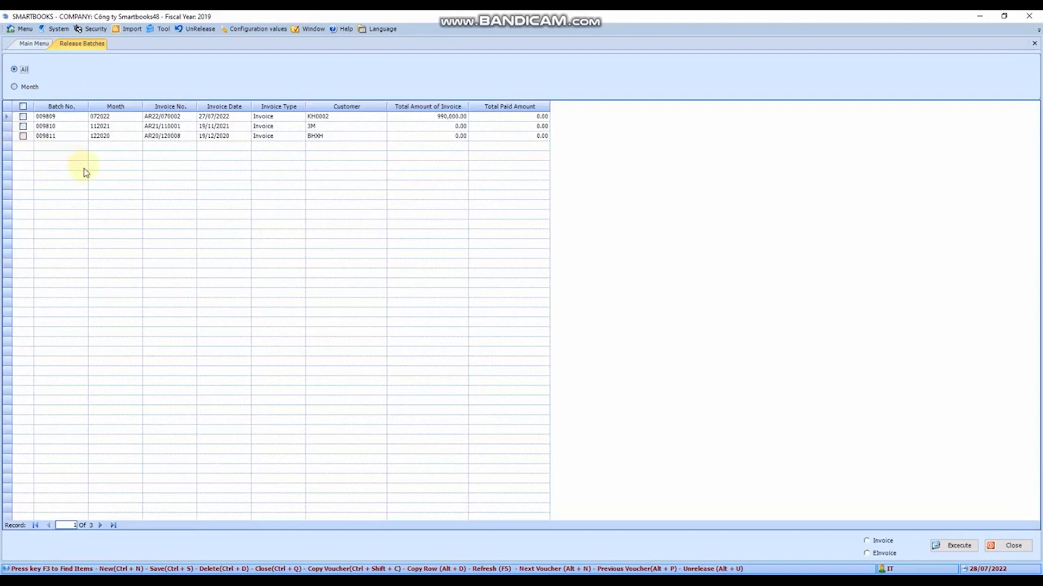
pyautogui.click(15, 87)
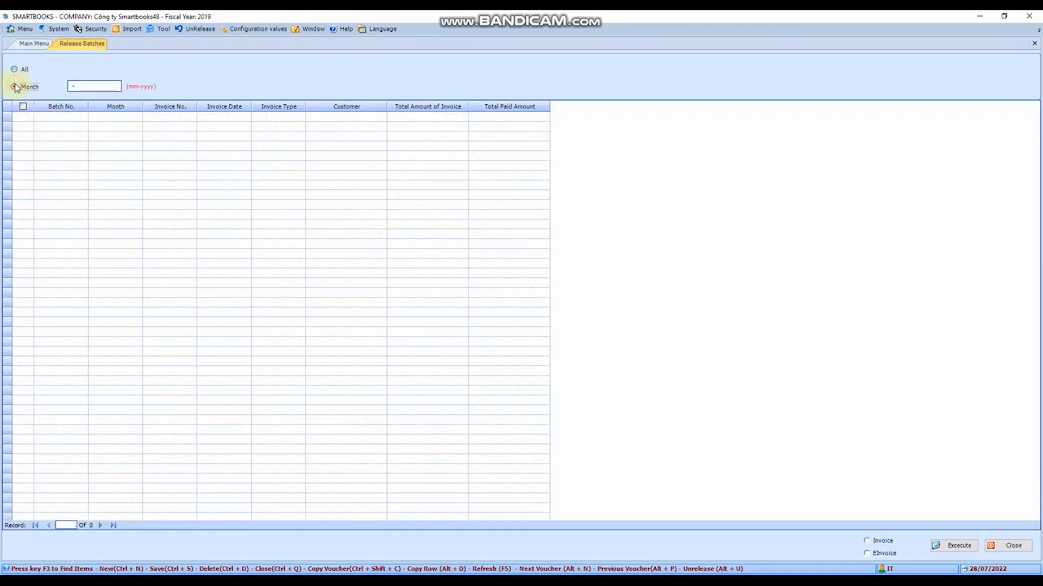
pyautogui.click(14, 69)
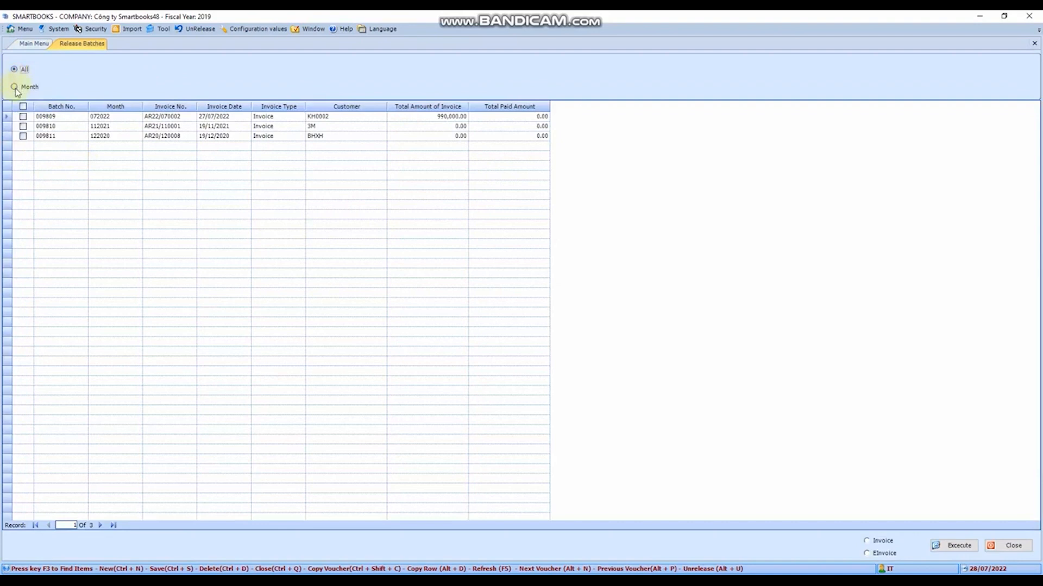
pyautogui.click(15, 88)
pyautogui.click(86, 87)
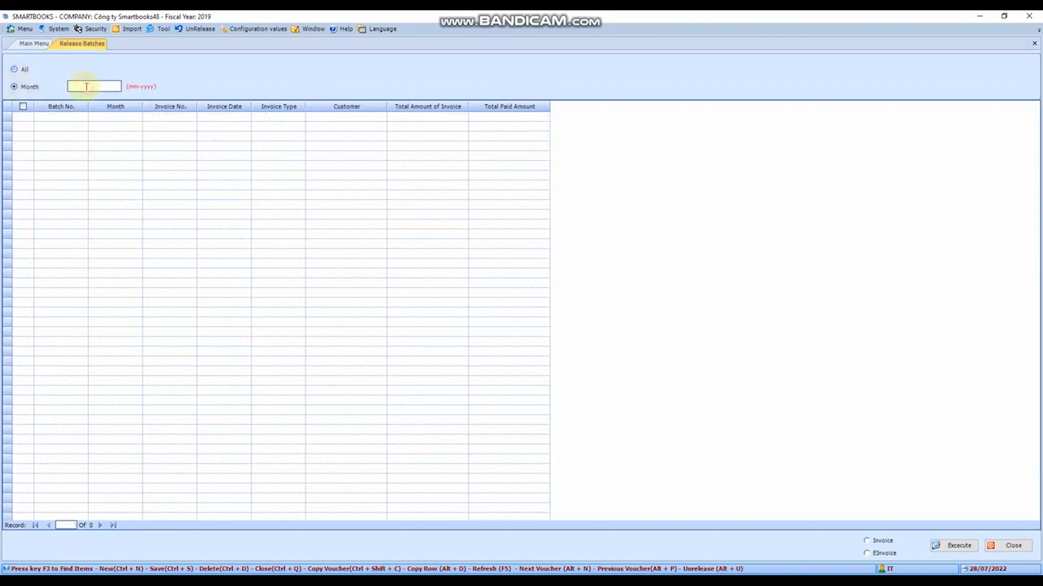
pyautogui.write('12-2020')
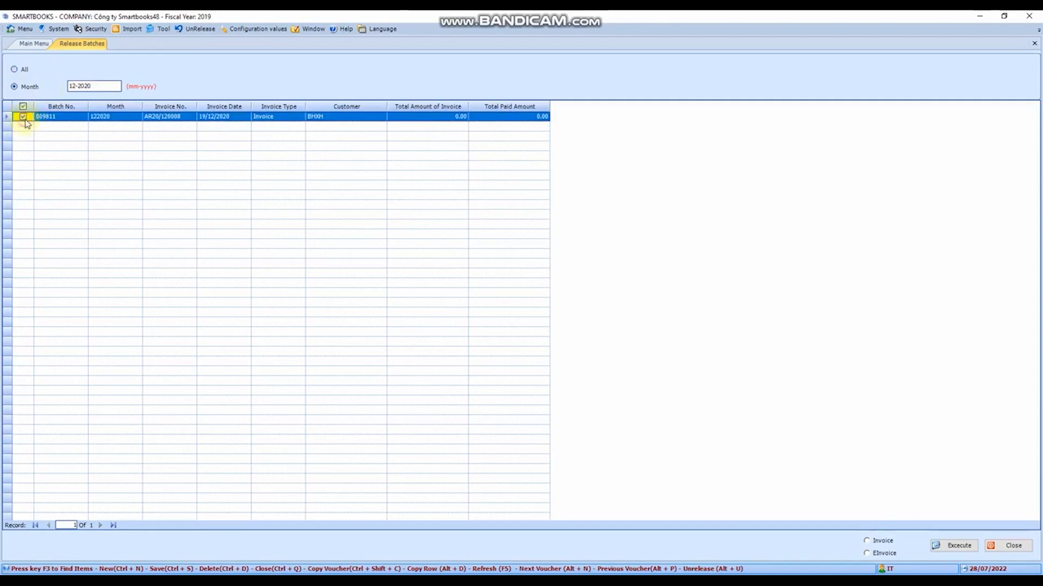
# - Select all invoices listed for the month, release them with the Invoice option, and close Release Batches
pyautogui.click(26, 112)
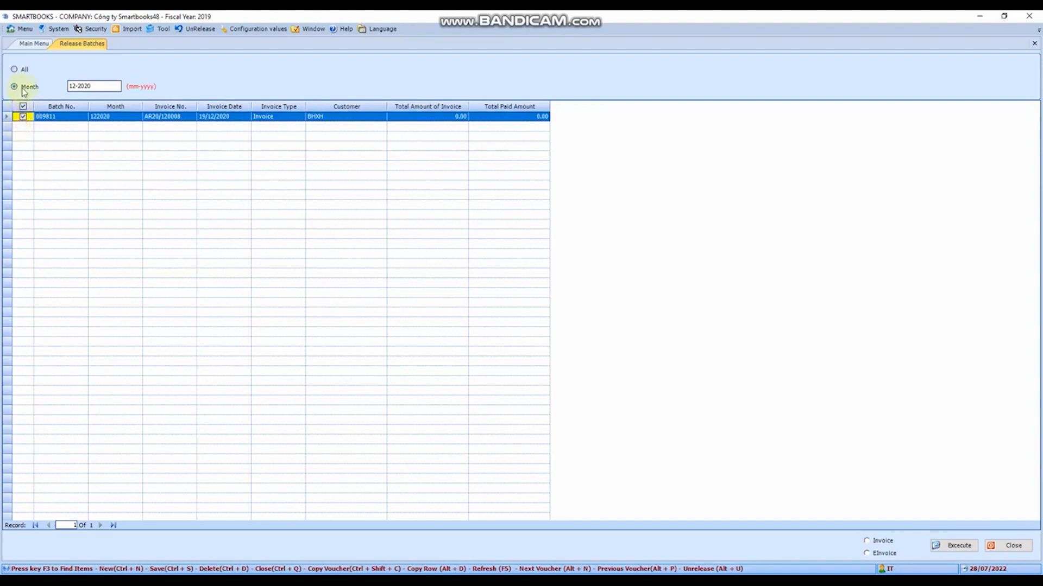
pyautogui.click(24, 107)
pyautogui.click(24, 108)
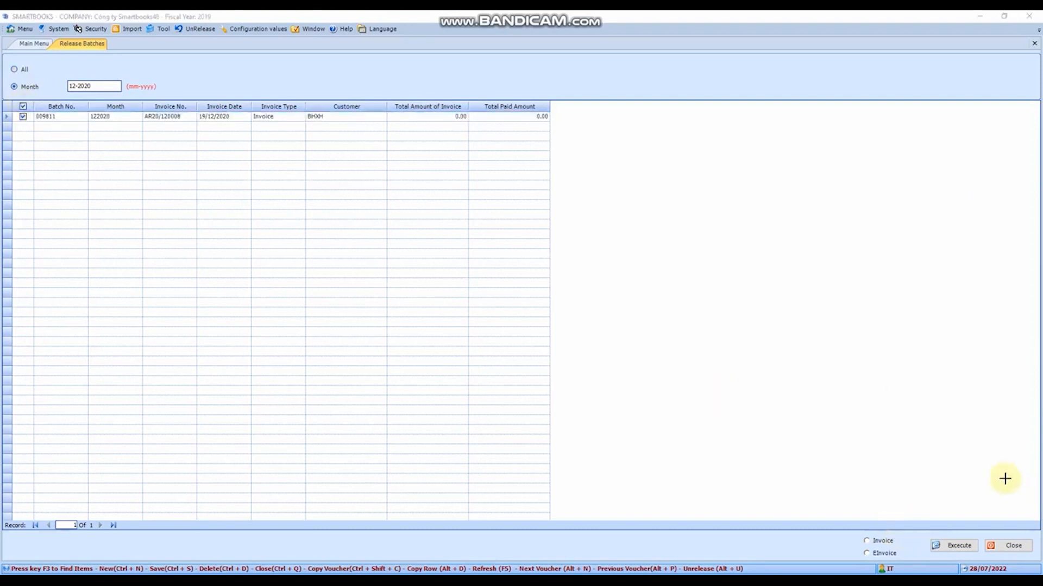
pyautogui.moveTo(852, 520); pyautogui.dragTo(915, 562)
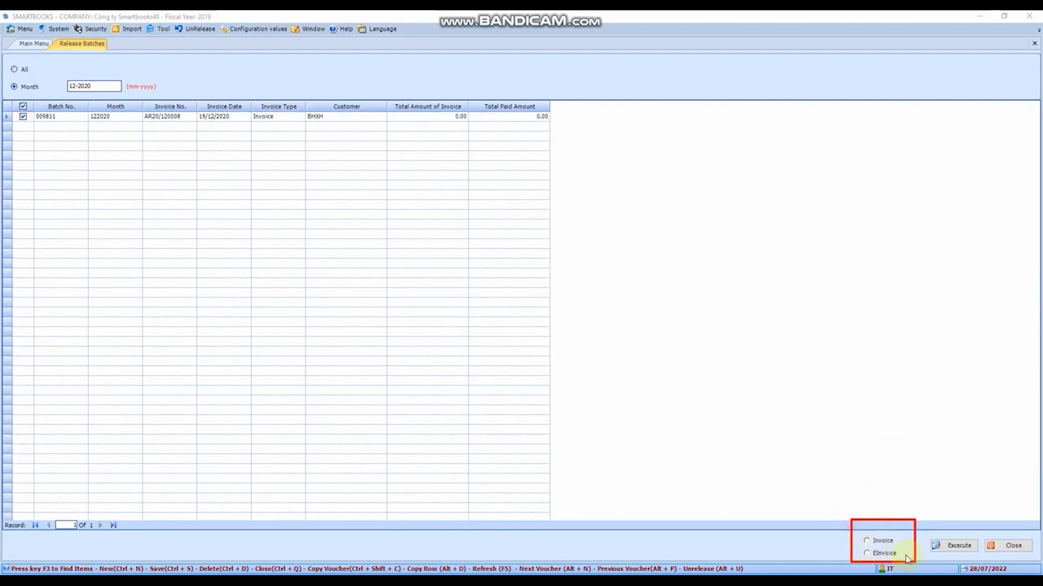
pyautogui.click(867, 542)
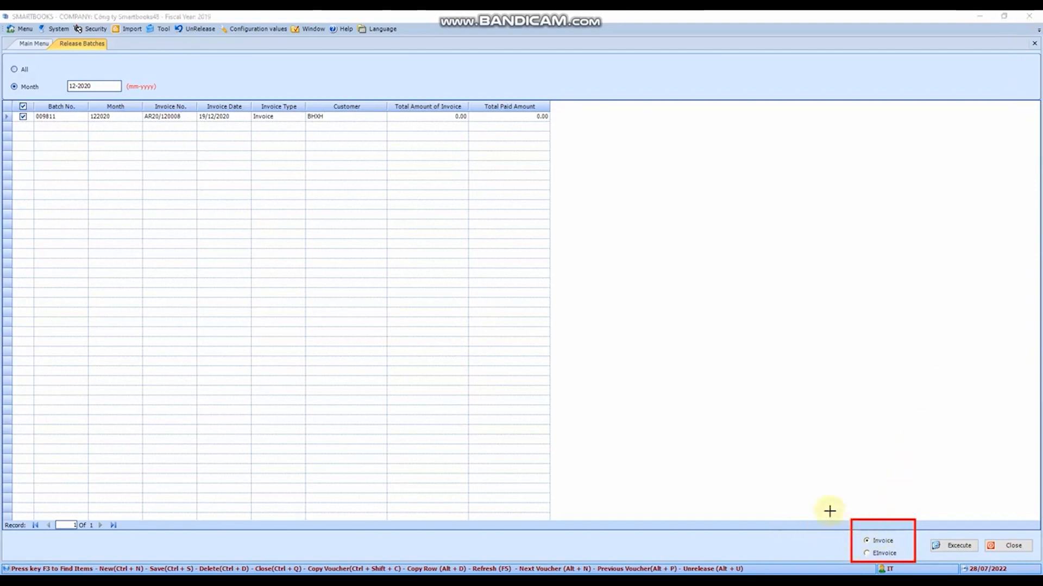
pyautogui.moveTo(817, 483); pyautogui.dragTo(927, 566)
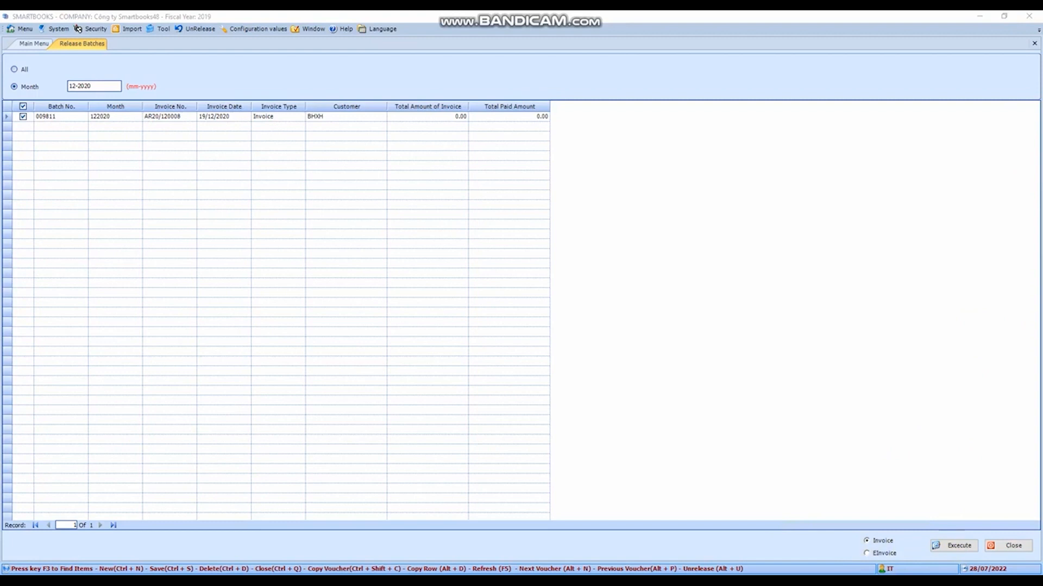
pyautogui.click(936, 546)
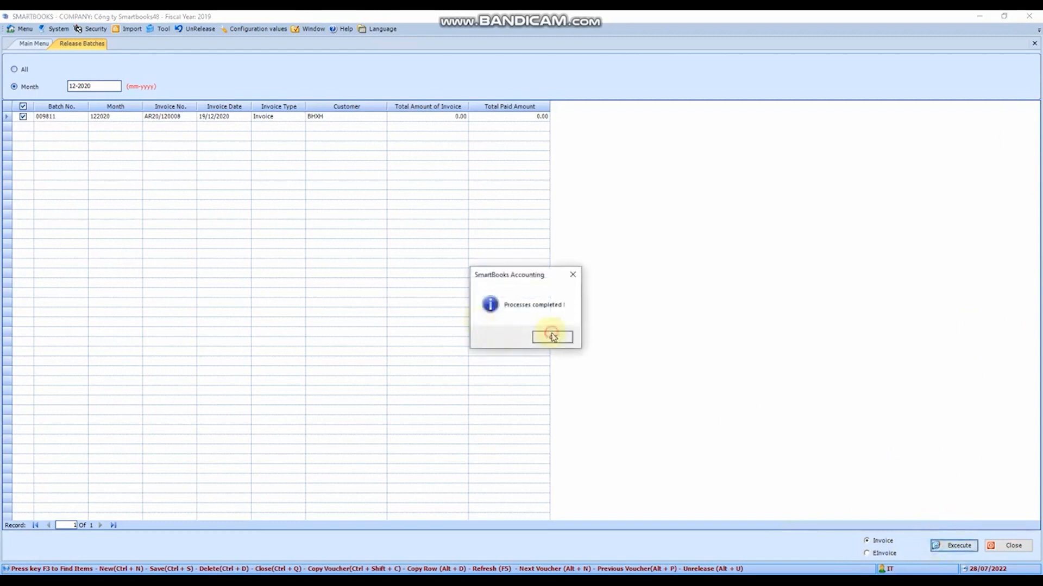
pyautogui.click(552, 337)
pyautogui.click(582, 330)
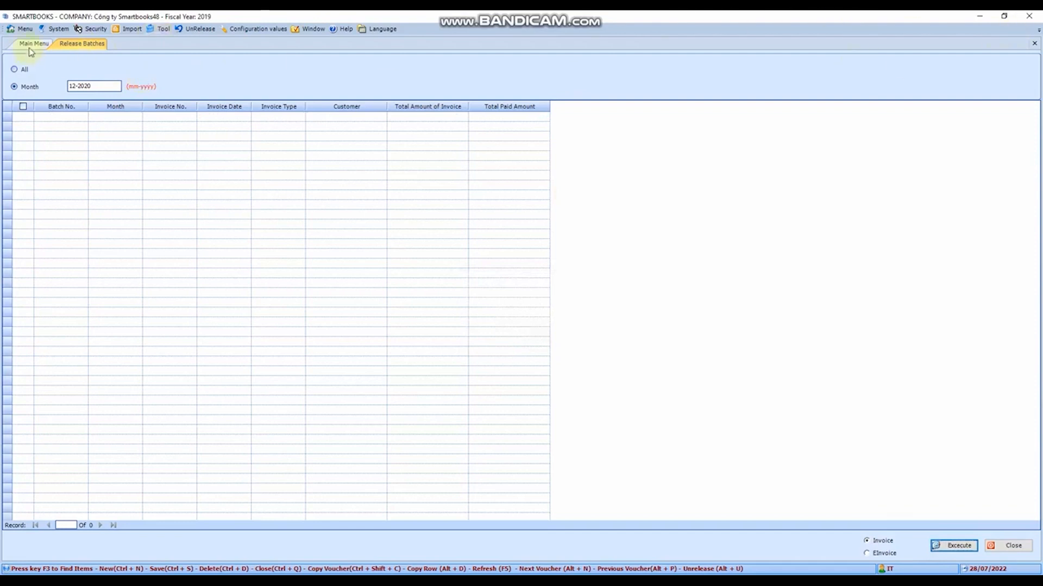
pyautogui.click(1034, 42)
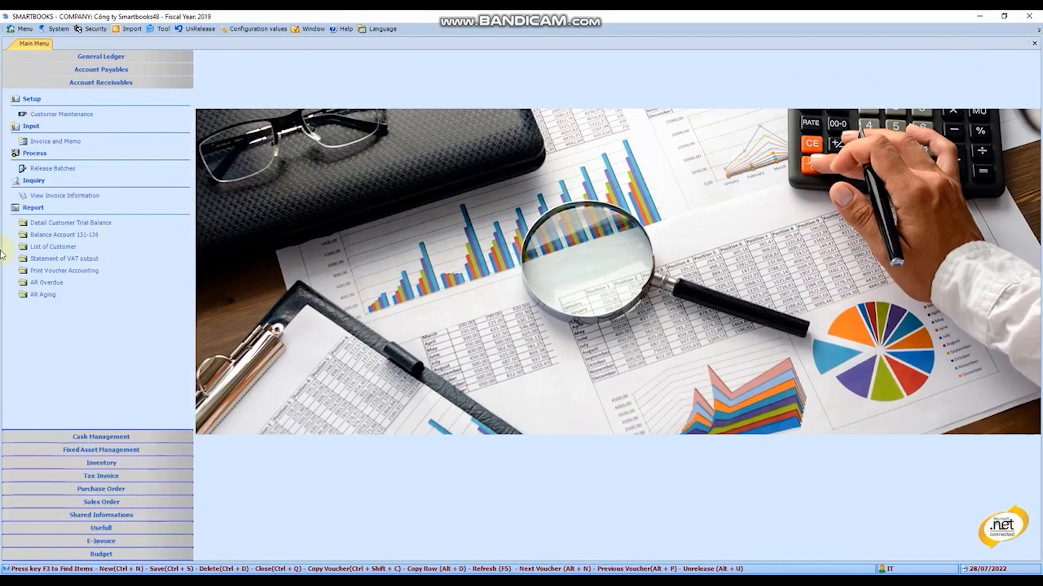
# - Generate the Summary view of invoice information from 01/01/2020 to 31/12/2020
pyautogui.click(50, 196)
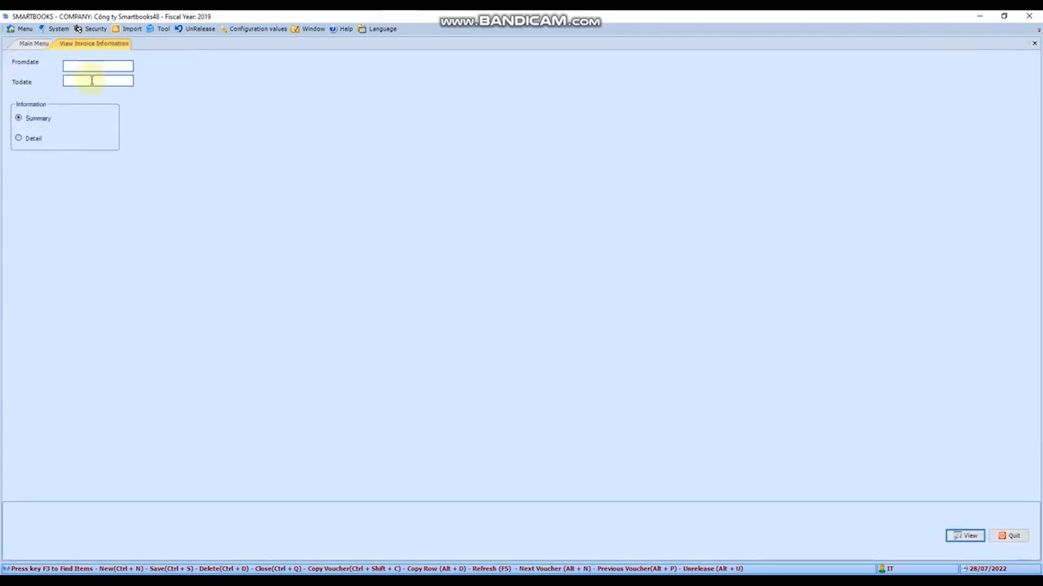
pyautogui.click(34, 44)
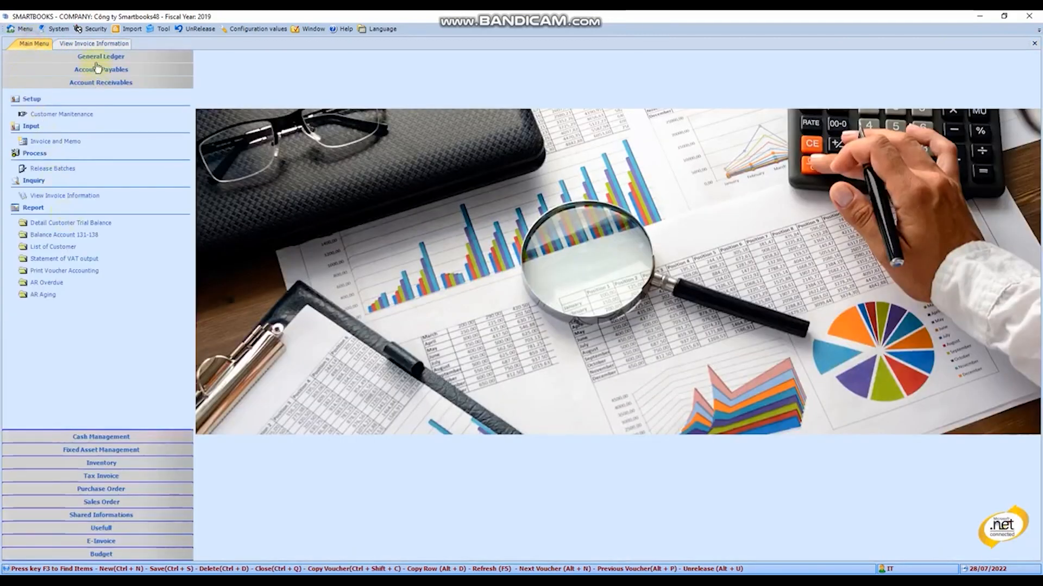
pyautogui.click(95, 44)
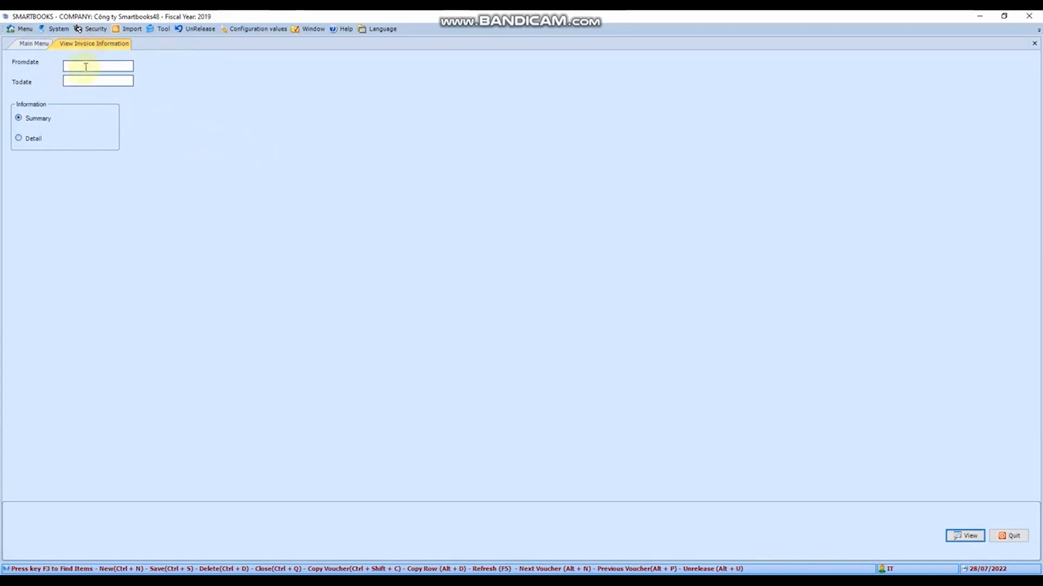
pyautogui.click(86, 67)
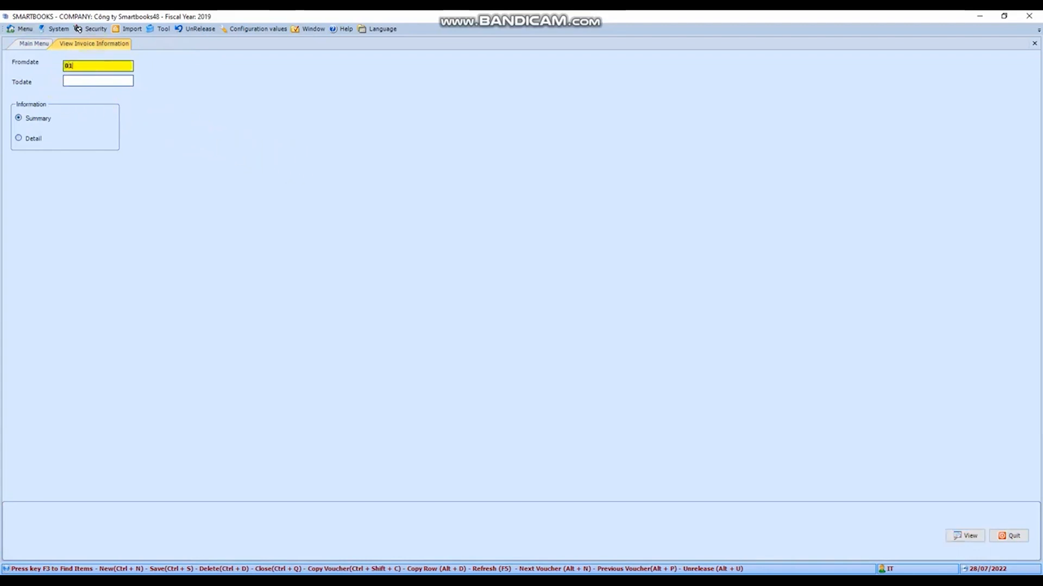
pyautogui.write('01/01/2020')
pyautogui.press('Return')
pyautogui.write('31/12/')
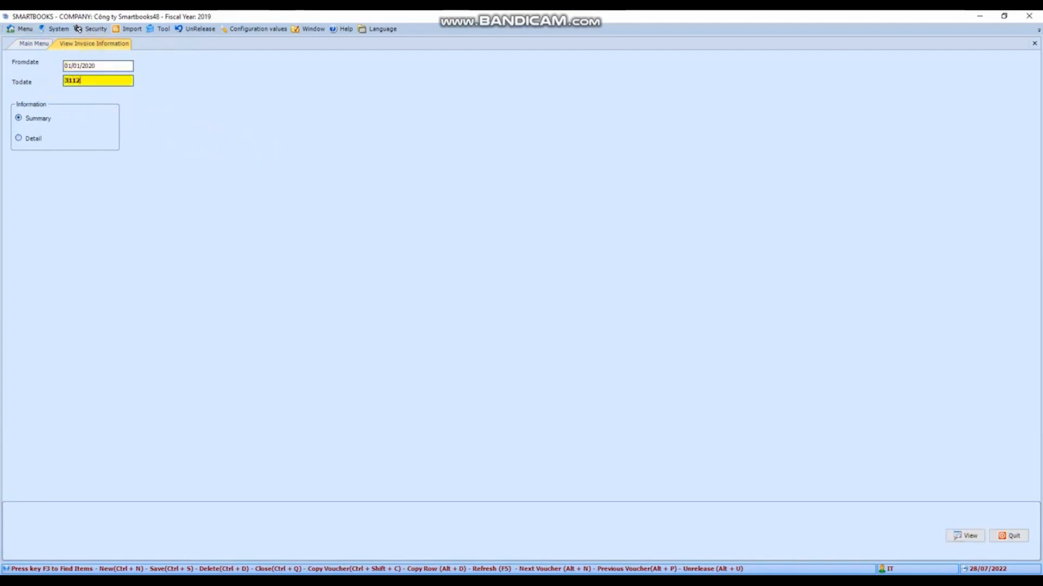
pyautogui.write('2020')
pyautogui.press('Return')
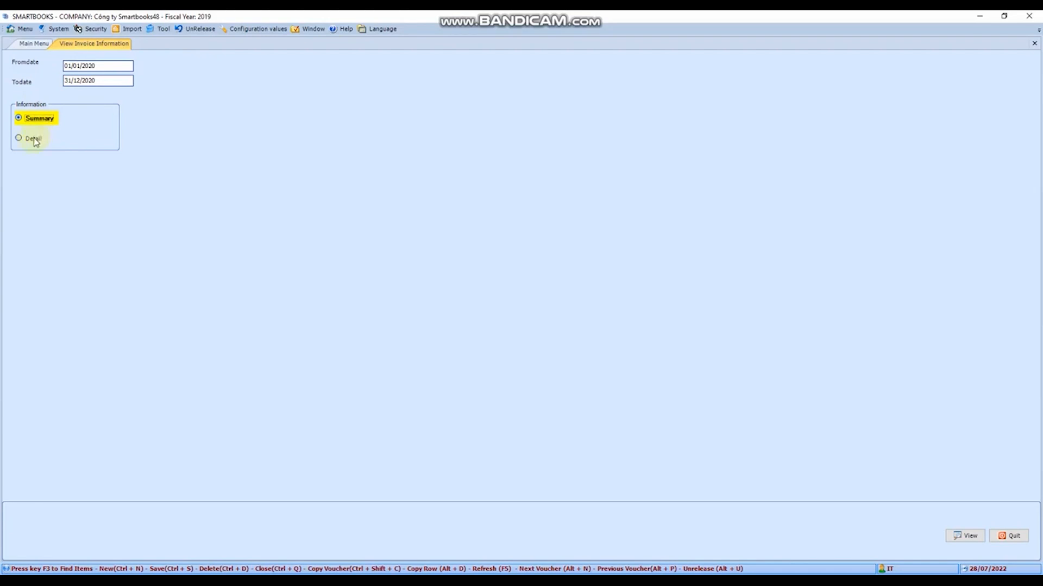
pyautogui.click(964, 536)
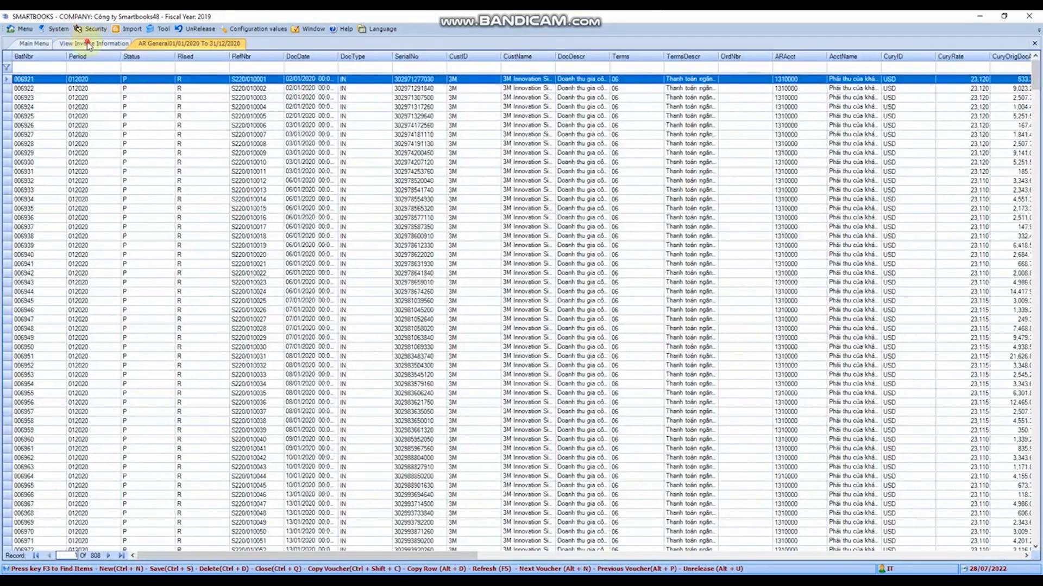
# - Generate the Detail view of invoice information for the same period and browse its transaction rows
pyautogui.click(81, 43)
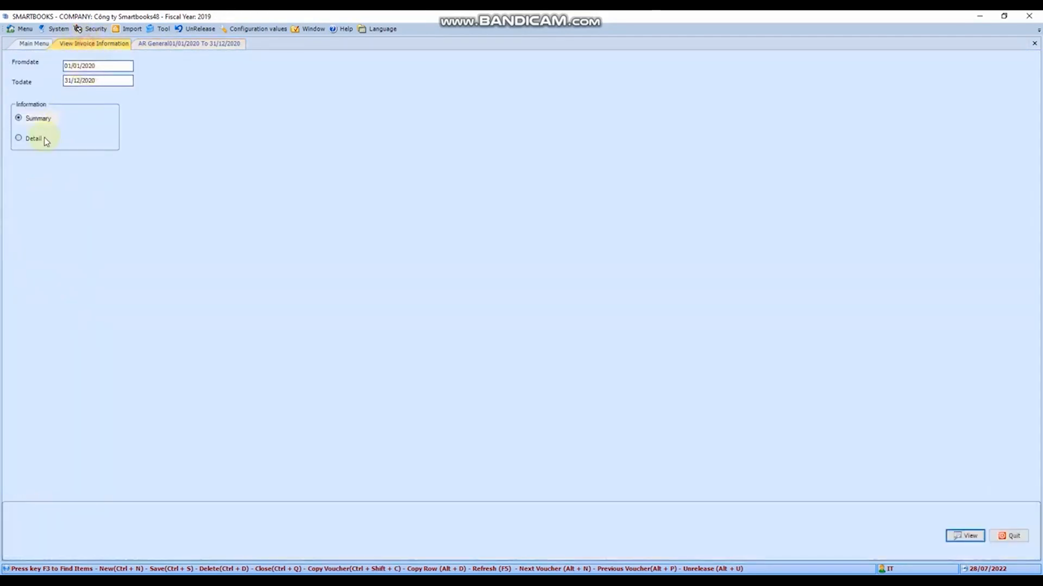
pyautogui.click(44, 139)
pyautogui.click(971, 535)
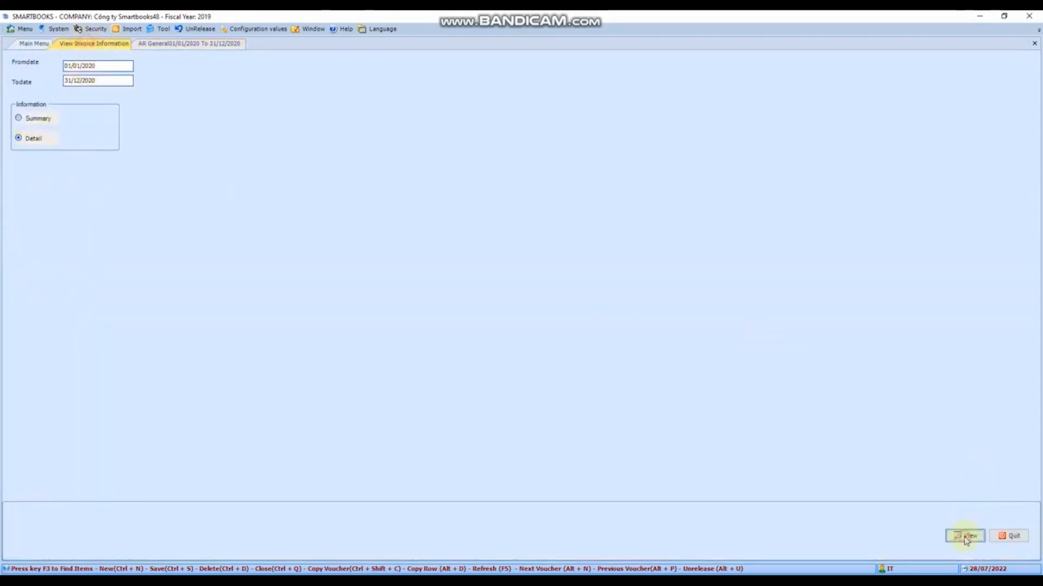
pyautogui.click(206, 199)
pyautogui.click(195, 301)
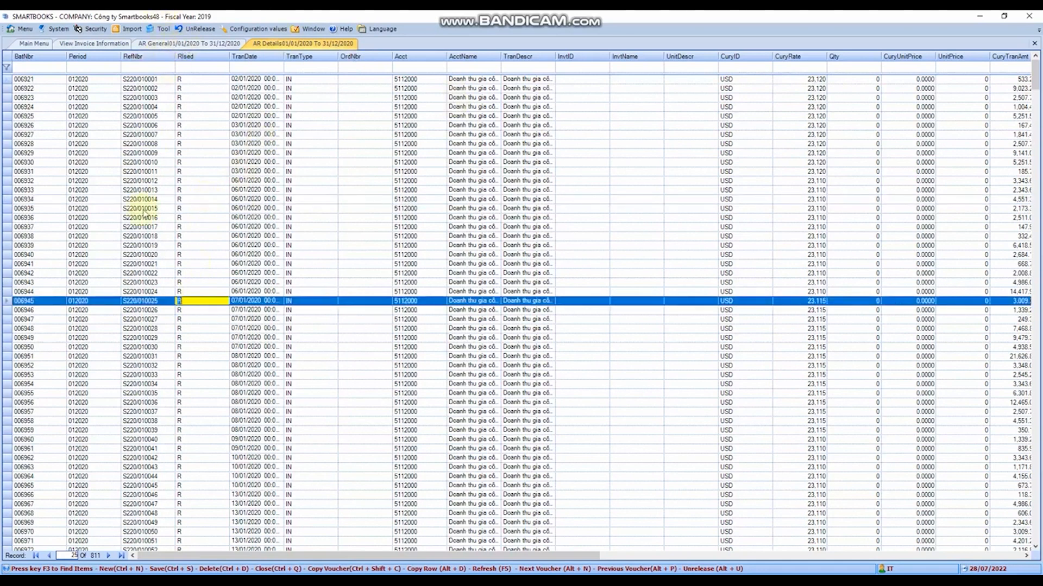
pyautogui.scroll(-9, 185, 320)
pyautogui.scroll(-20, 188, 320)
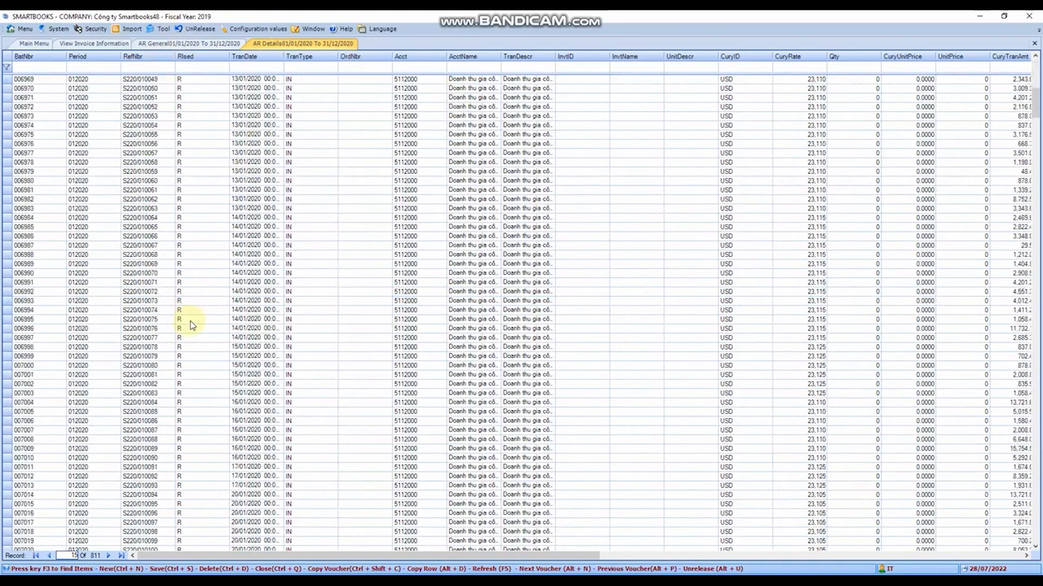
# - Browse the rows of the AR General summary listing, then close both listings and the invoice inquiry form
pyautogui.click(196, 45)
pyautogui.scroll(-20, 197, 227)
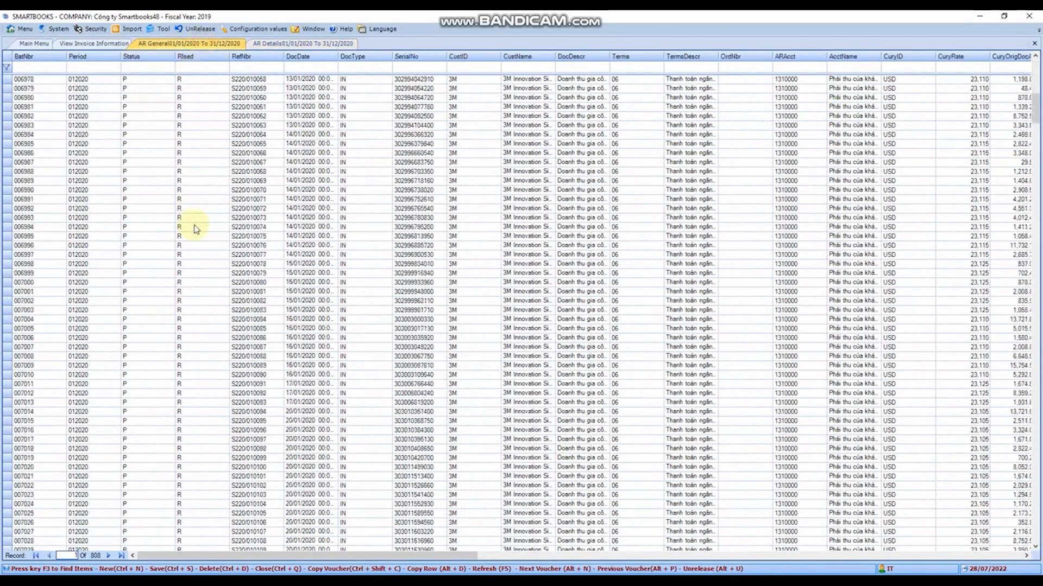
pyautogui.click(212, 319)
pyautogui.scroll(-17, 209, 328)
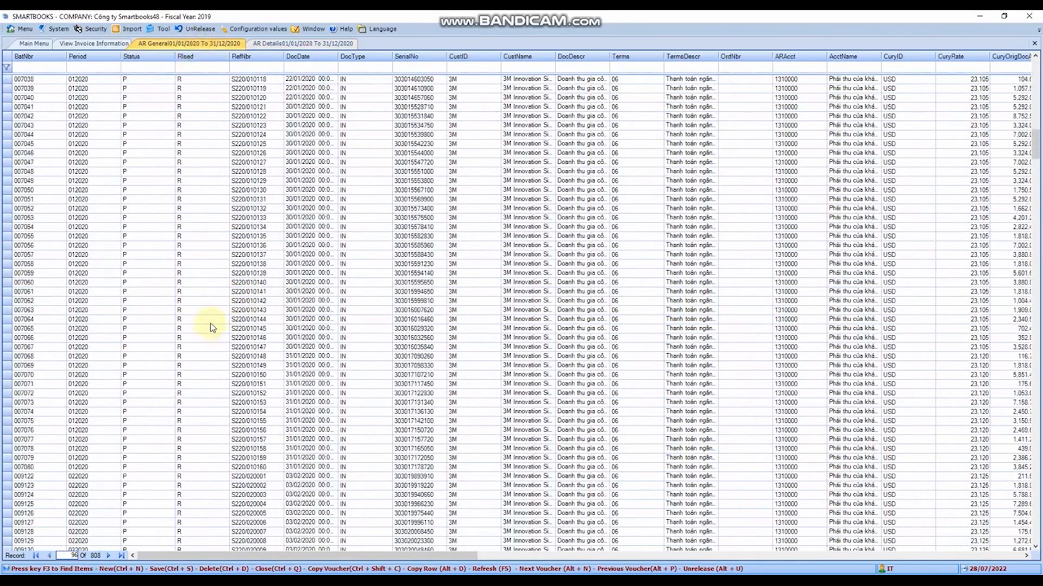
pyautogui.click(293, 337)
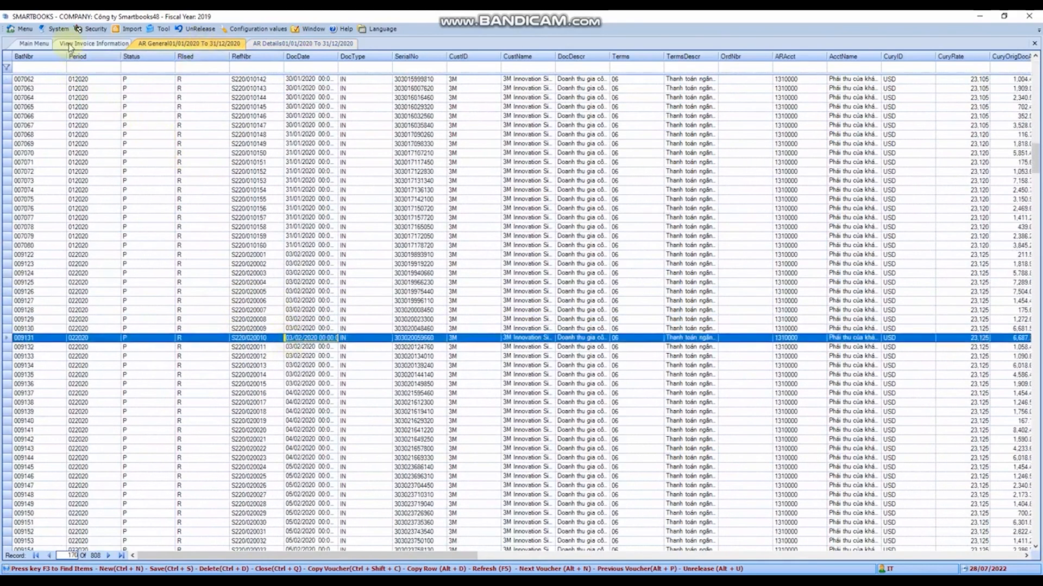
pyautogui.click(1034, 44)
pyautogui.click(1034, 44)
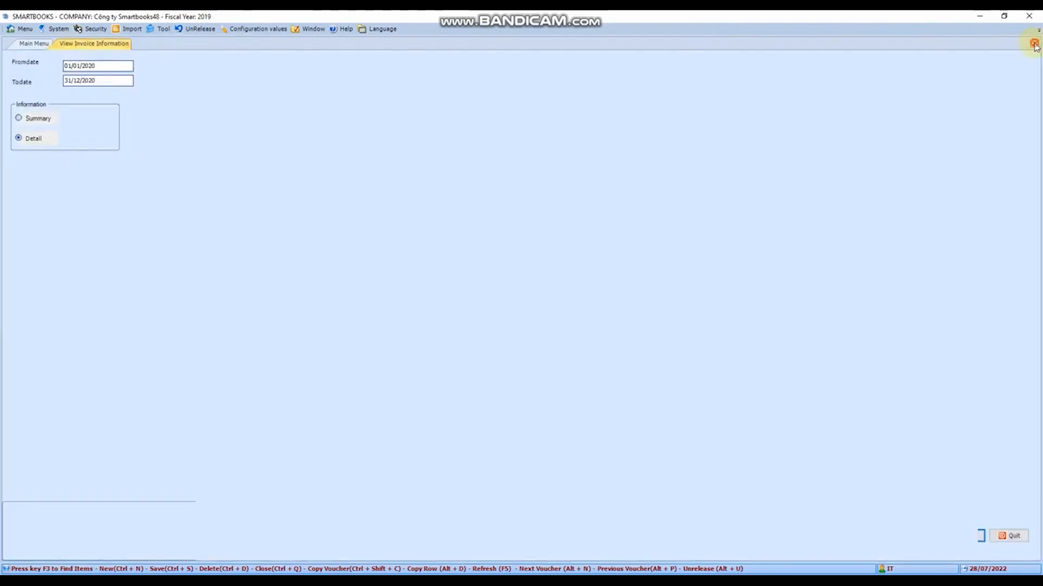
pyautogui.click(1034, 44)
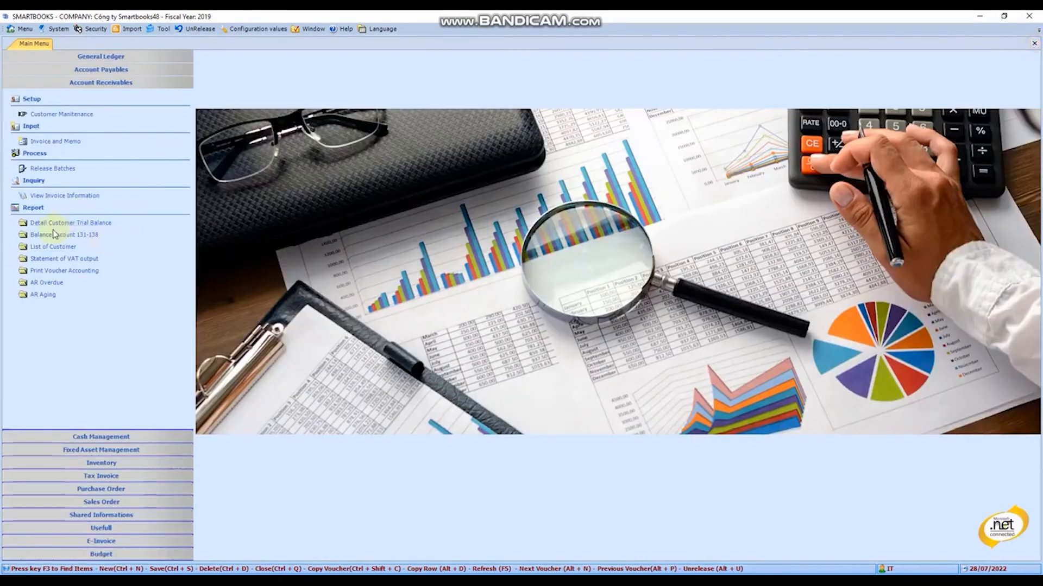